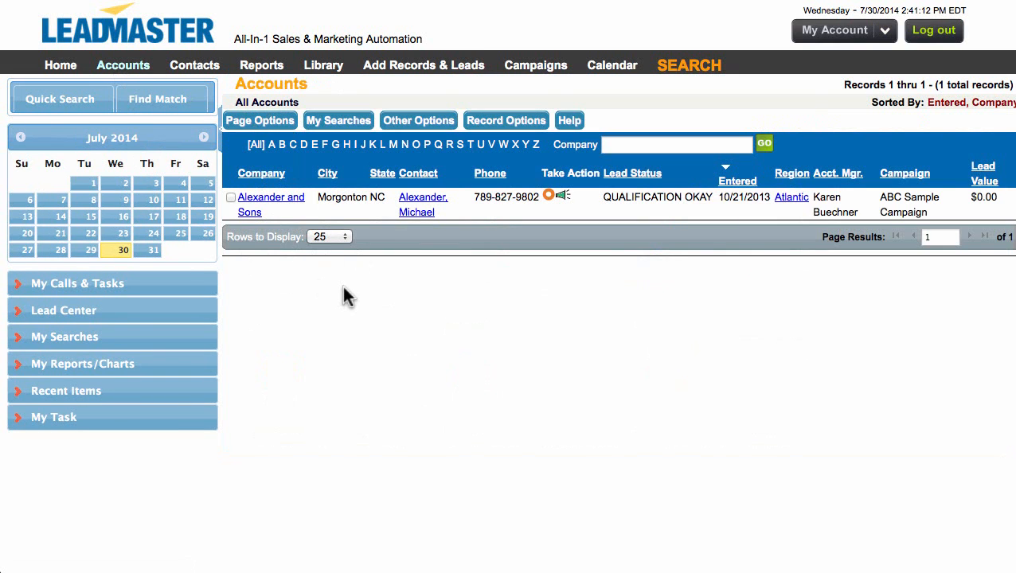
Open the Arrowood account from the saved Unassigned Leads search and update it with the Claim this Lead sales activity
left_click(49, 342)
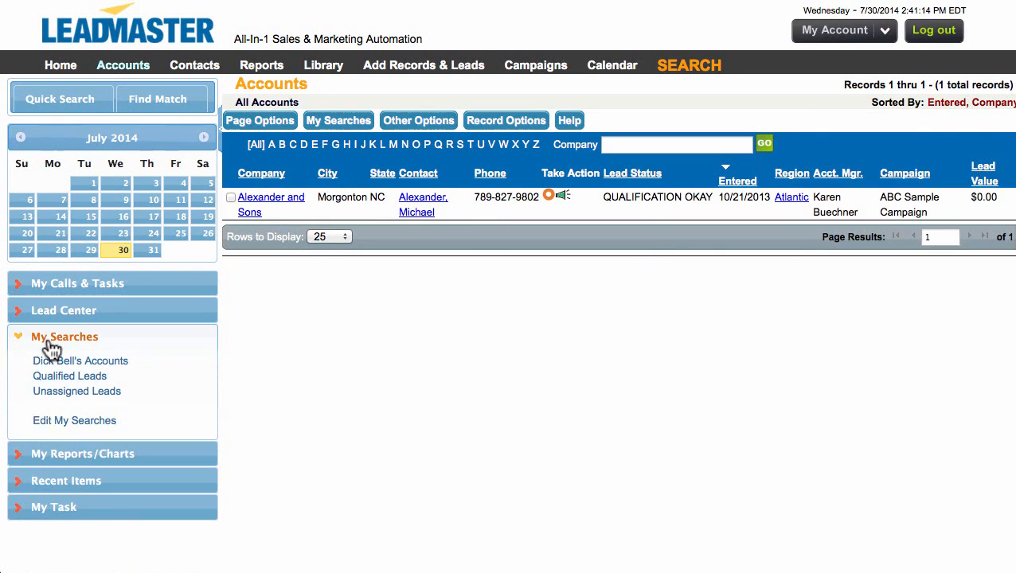
left_click(117, 394)
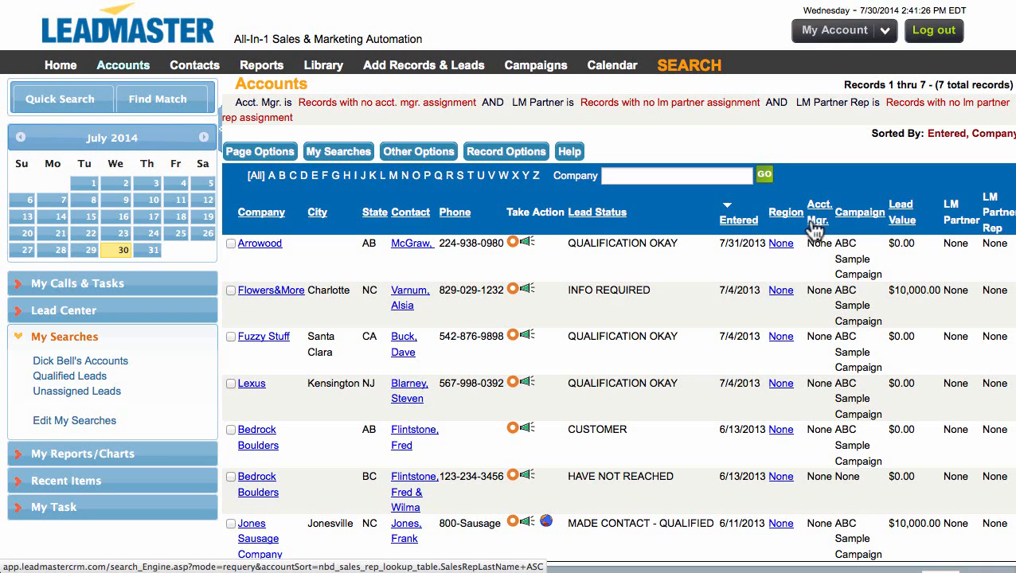
left_click(248, 252)
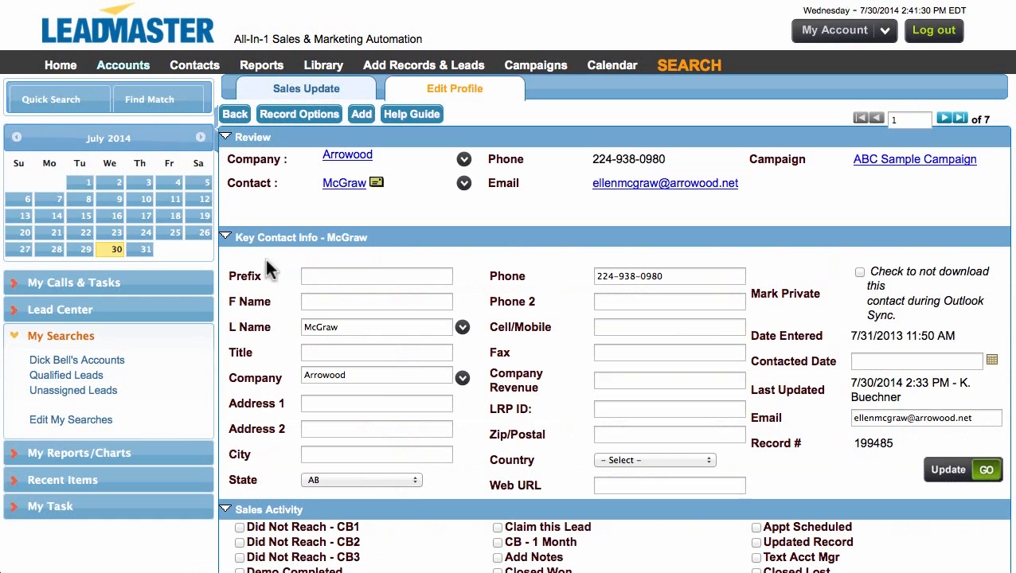
scroll(311, 323, "down", 5)
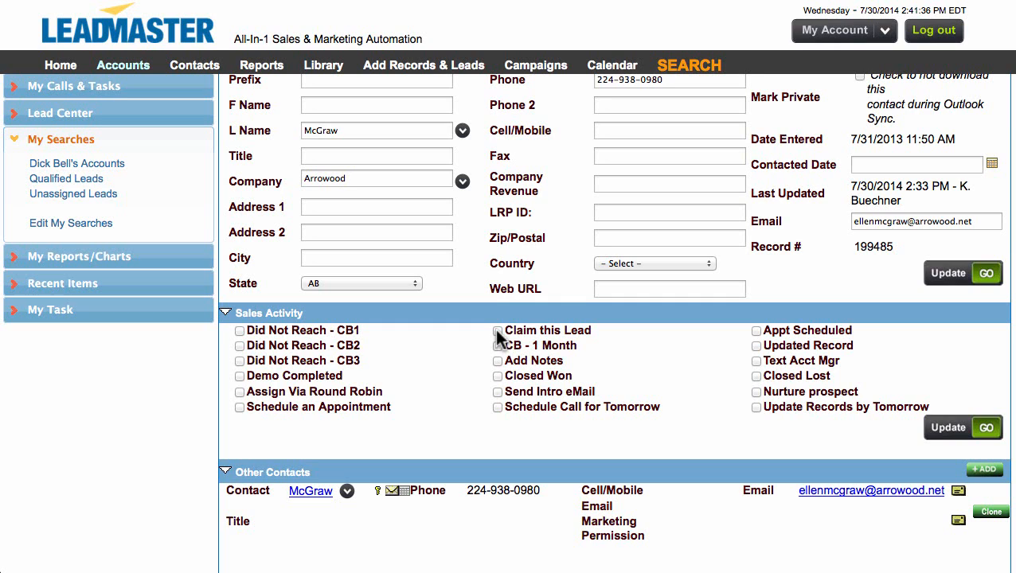
left_click(946, 428)
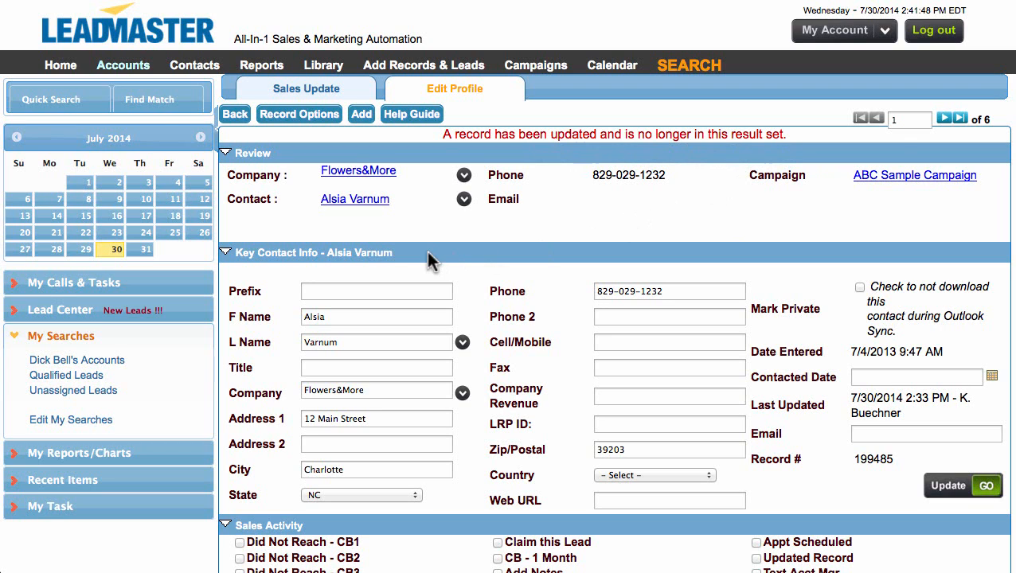
Check the Lead Center for new leads and go to the Accounts list
left_click(93, 314)
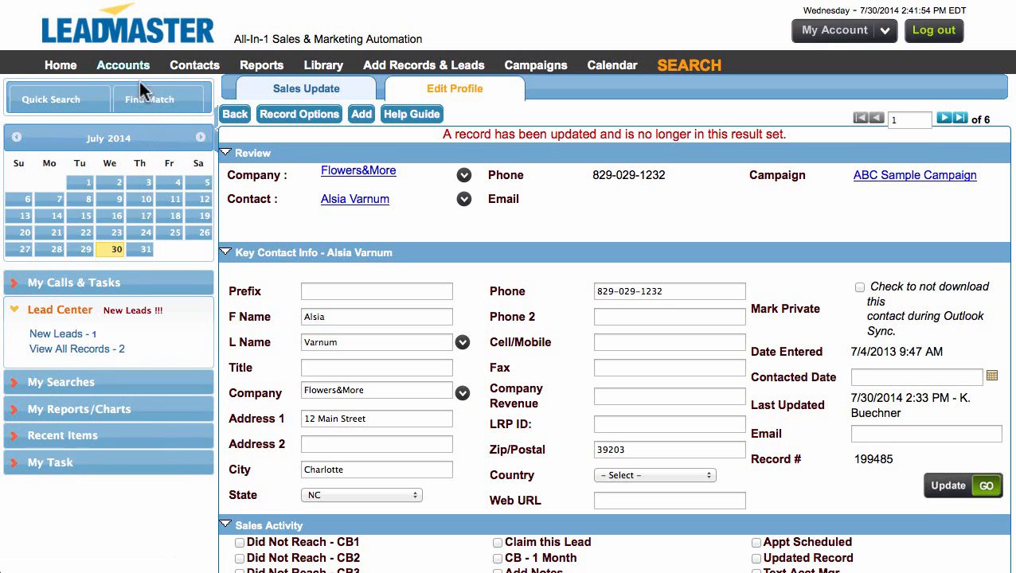
mouse_move(131, 73)
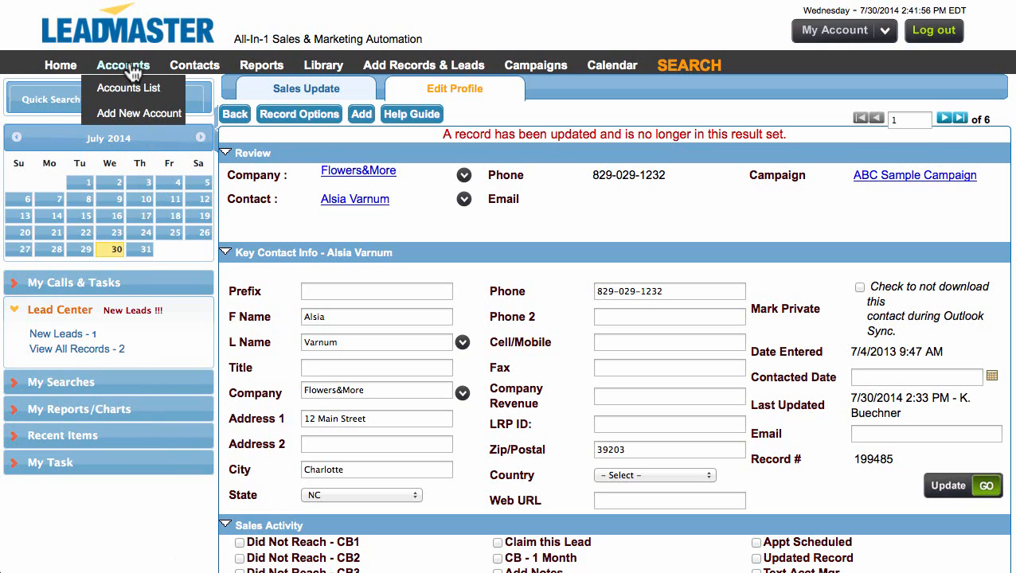
left_click(132, 70)
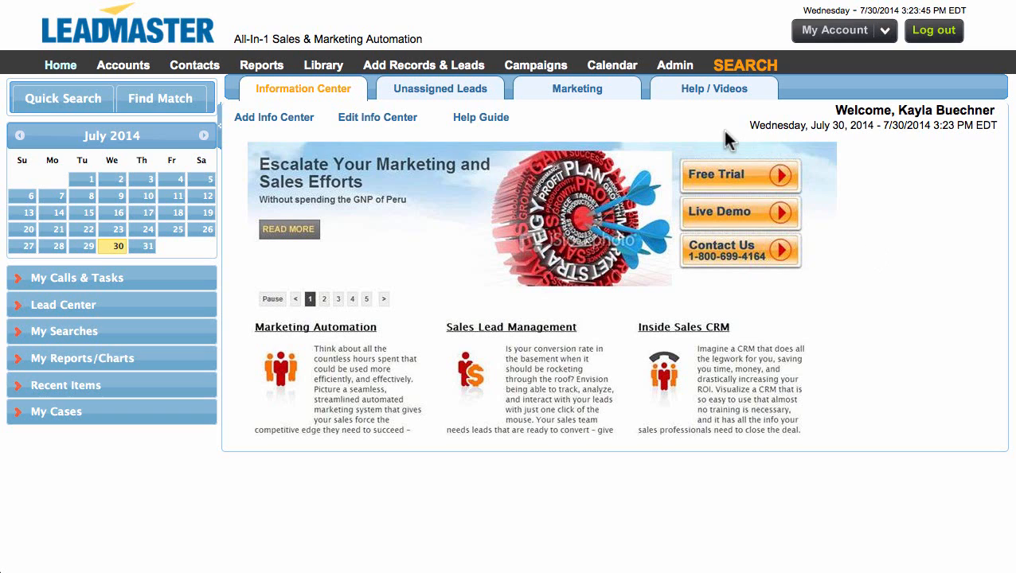
Open the Edit Profile page for customization from the administrator's list of customizable pages
mouse_move(675, 66)
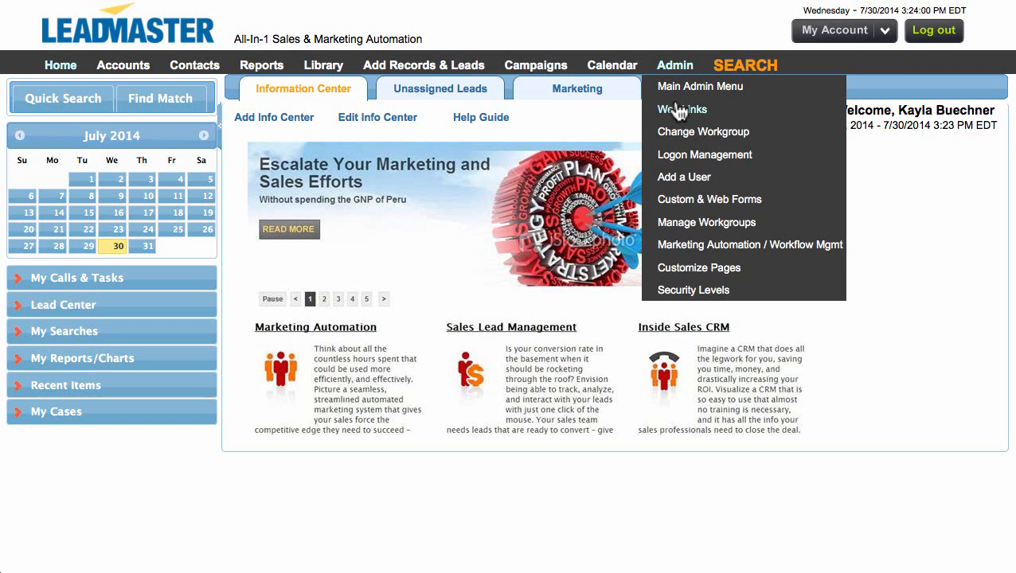
left_click(726, 268)
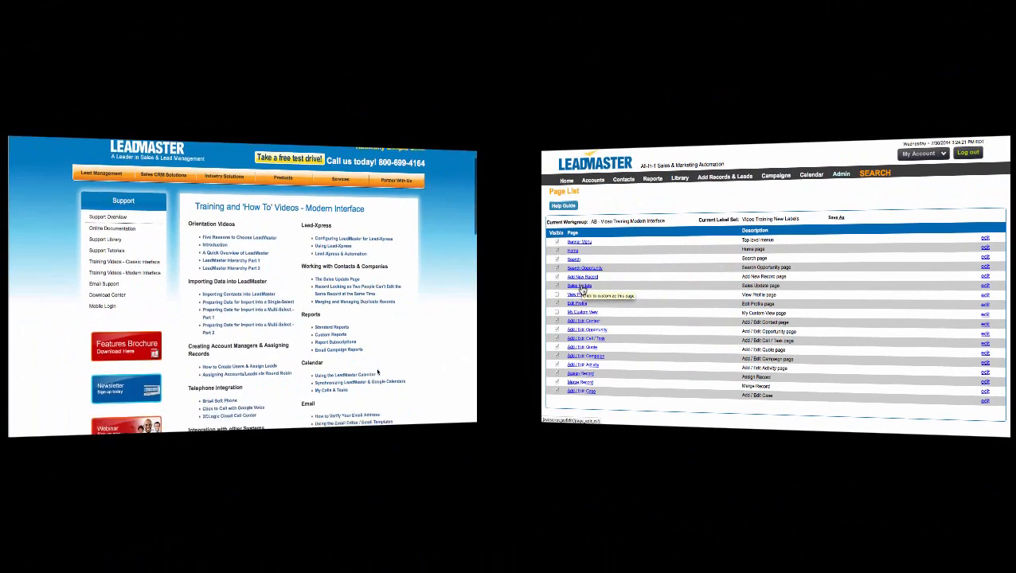
scroll(378, 372, "down", 9)
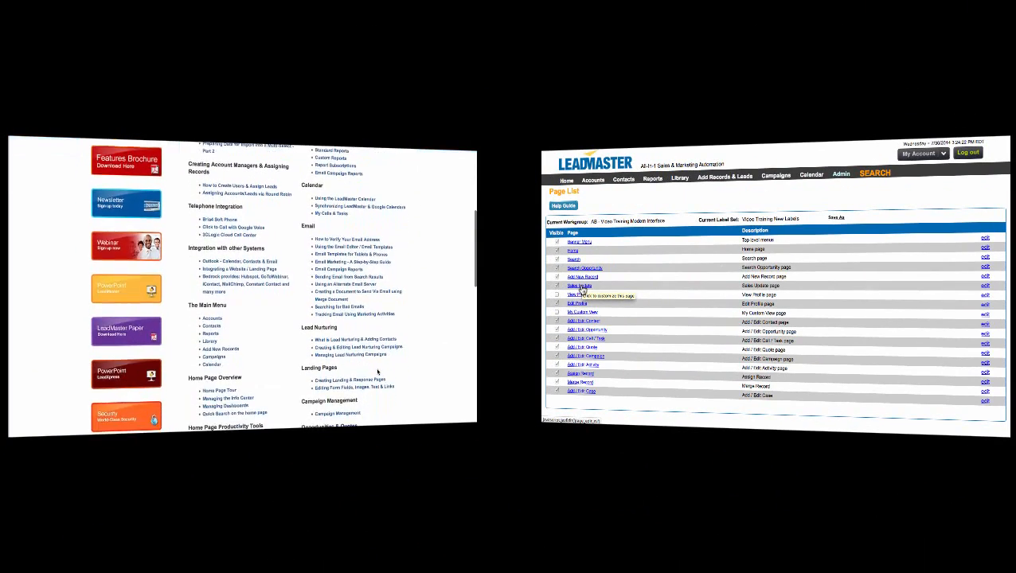
scroll(378, 371, "down", 3)
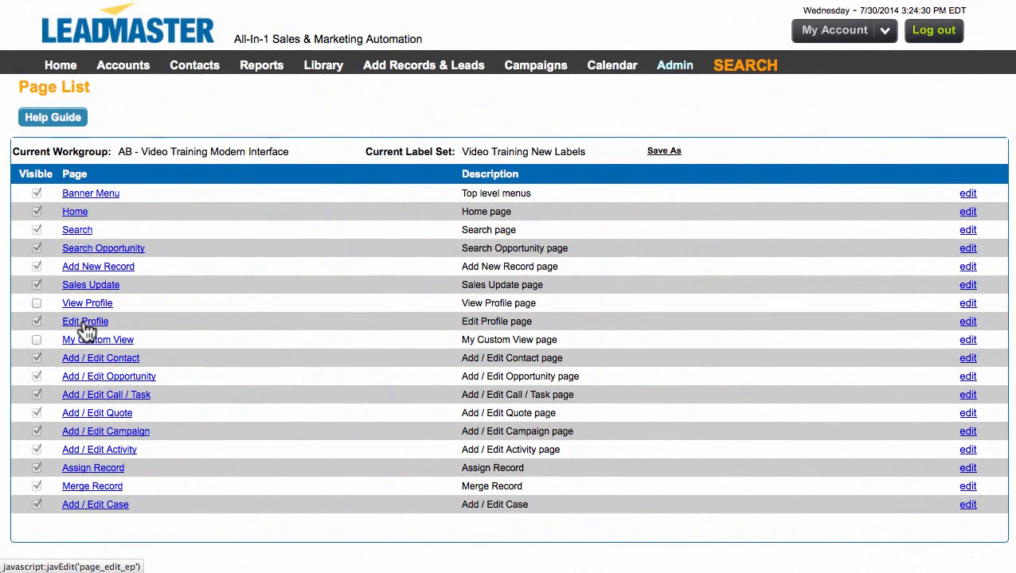
left_click(85, 325)
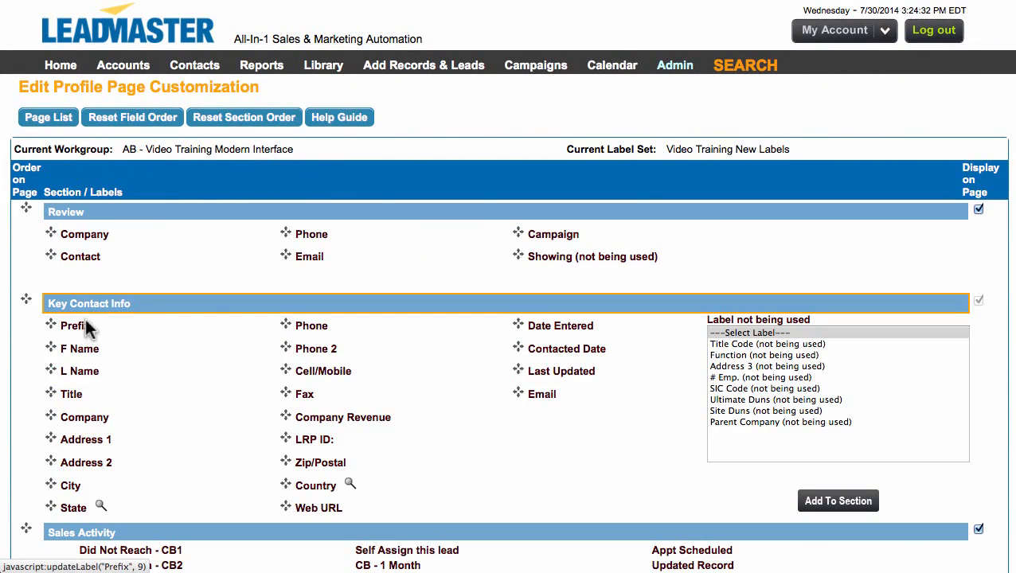
Set the custom label of the "Claim this Lead" sales activity to "Self Assign this lead" and submit it
scroll(195, 366, "down", 5)
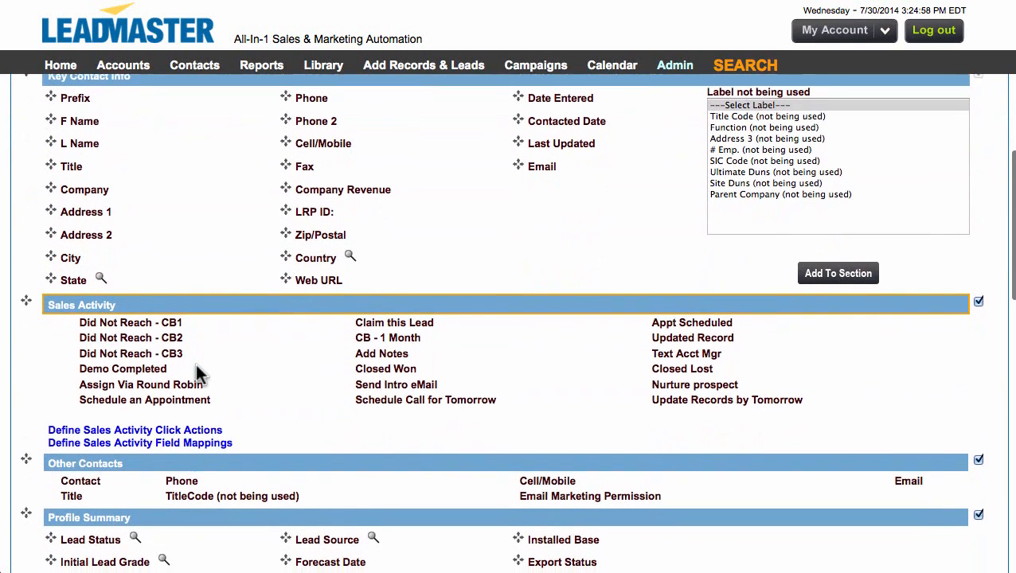
scroll(195, 364, "down", 2)
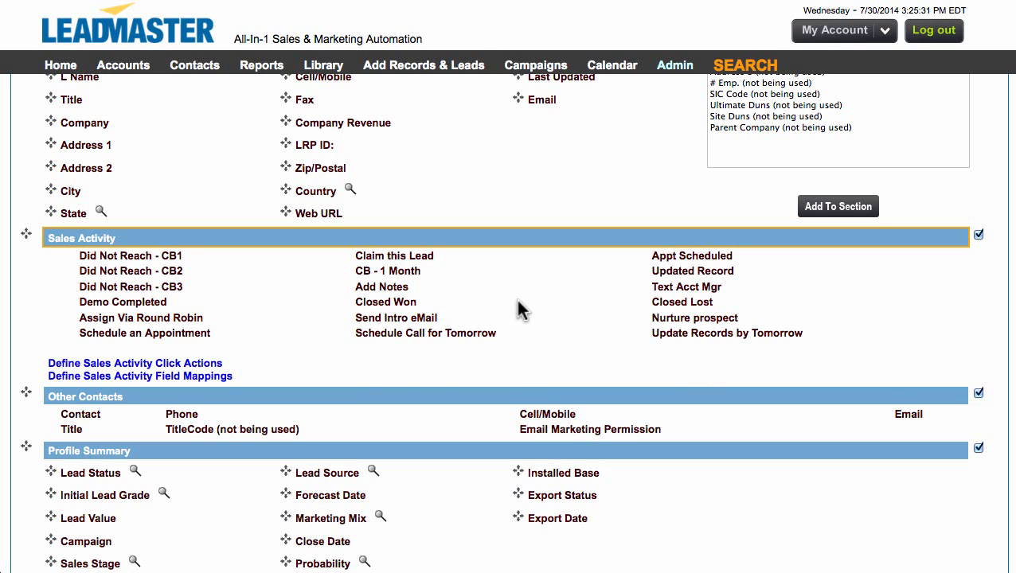
left_click(422, 256)
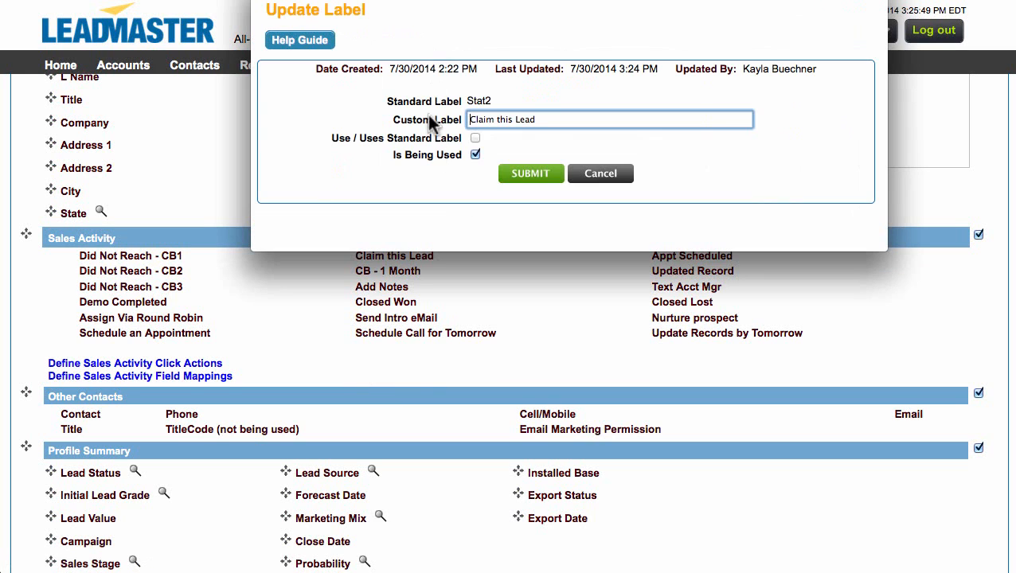
left_click(536, 120)
left_click(536, 119)
left_click(544, 117)
left_click_drag(544, 118, 450, 120)
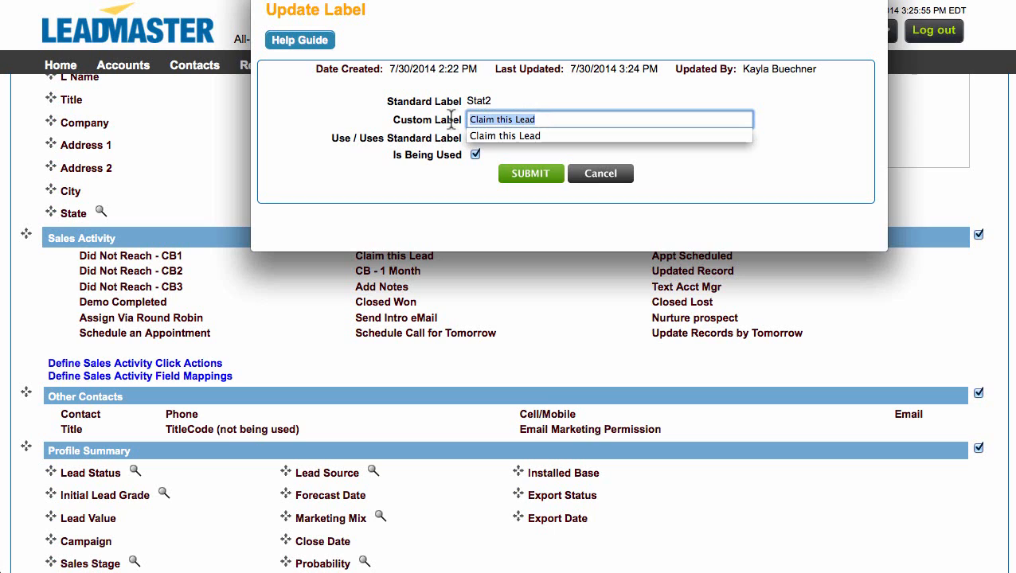
type("Self")
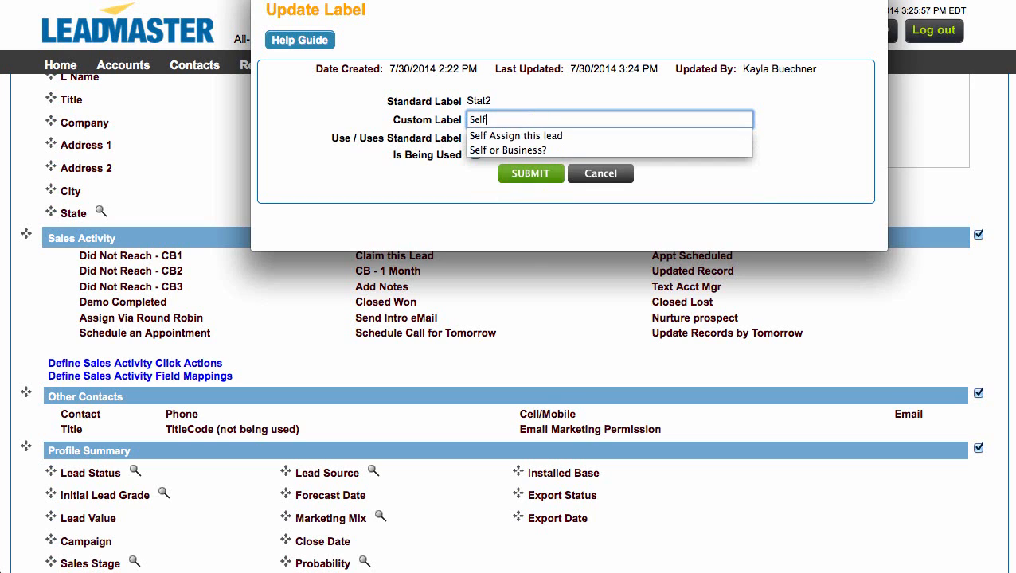
type(" Assign")
key("Down")
key("Return")
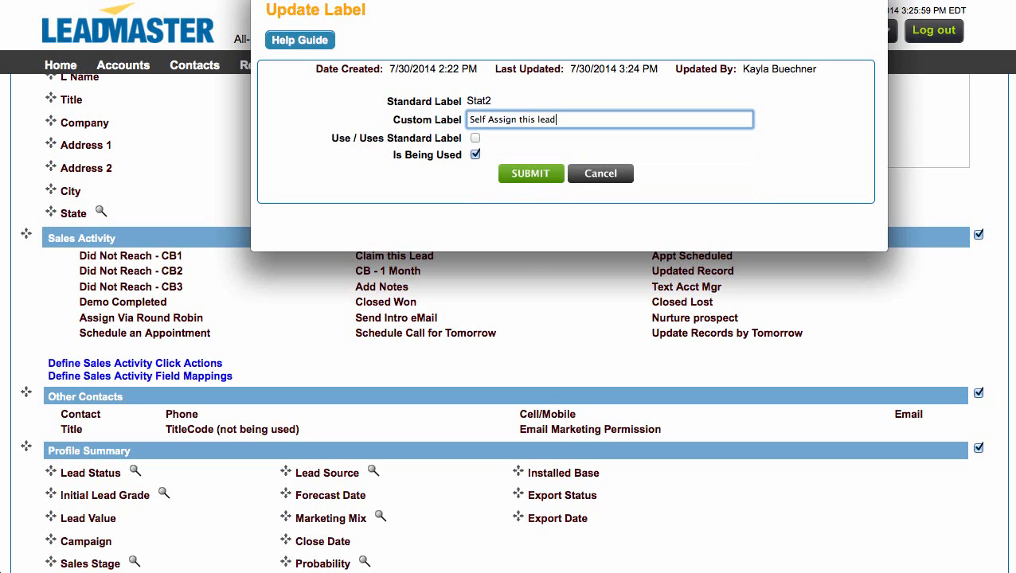
left_click(527, 174)
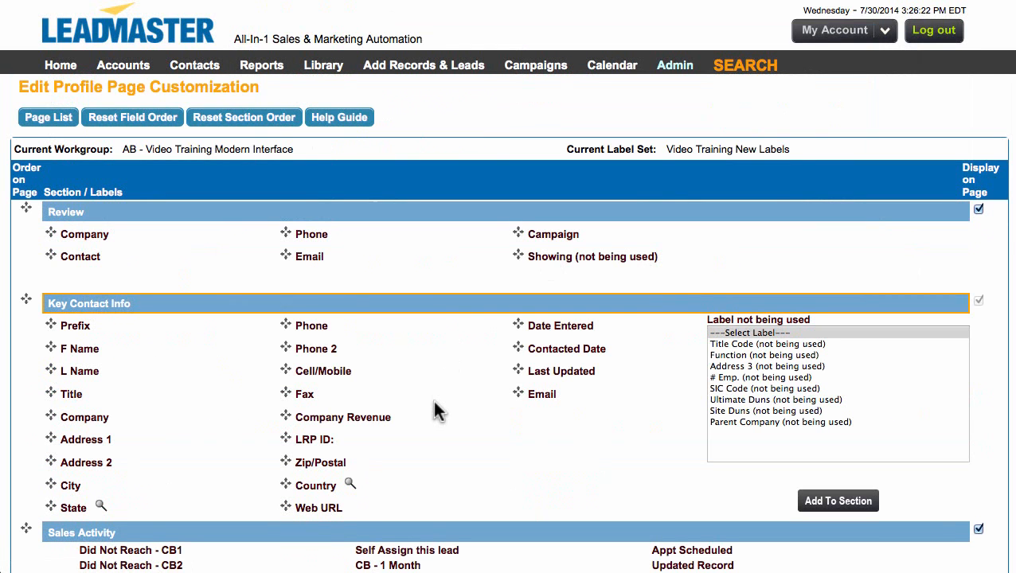
Review the click actions defined for the sales activities and return to the Edit Profile customization page
scroll(436, 410, "down", 4)
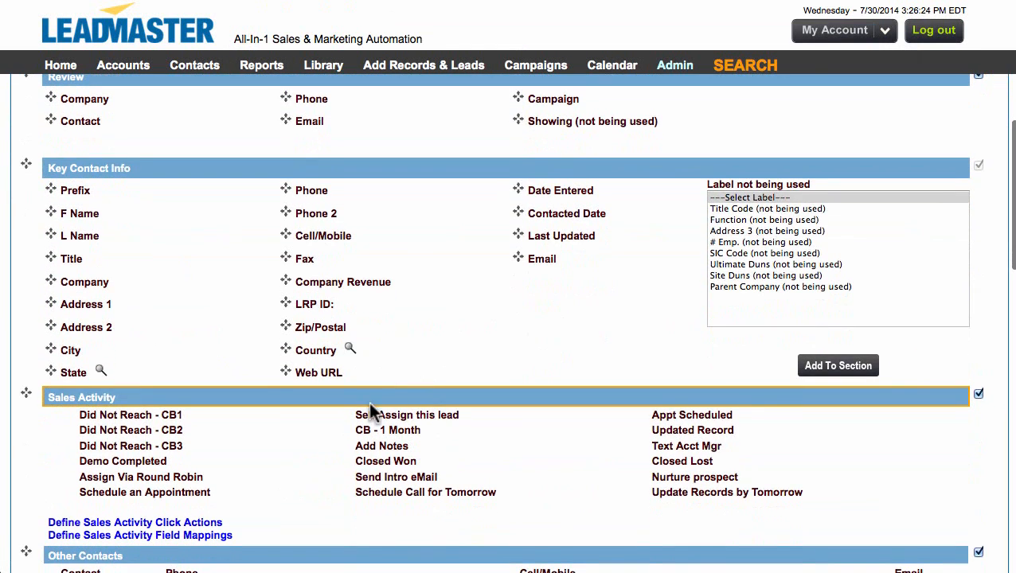
scroll(368, 402, "down", 1)
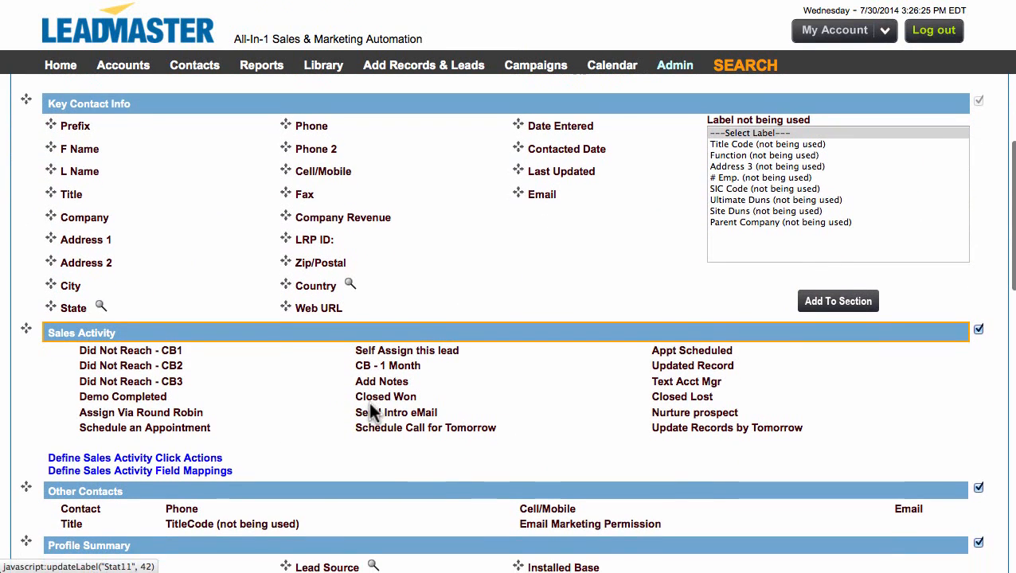
left_click(163, 459)
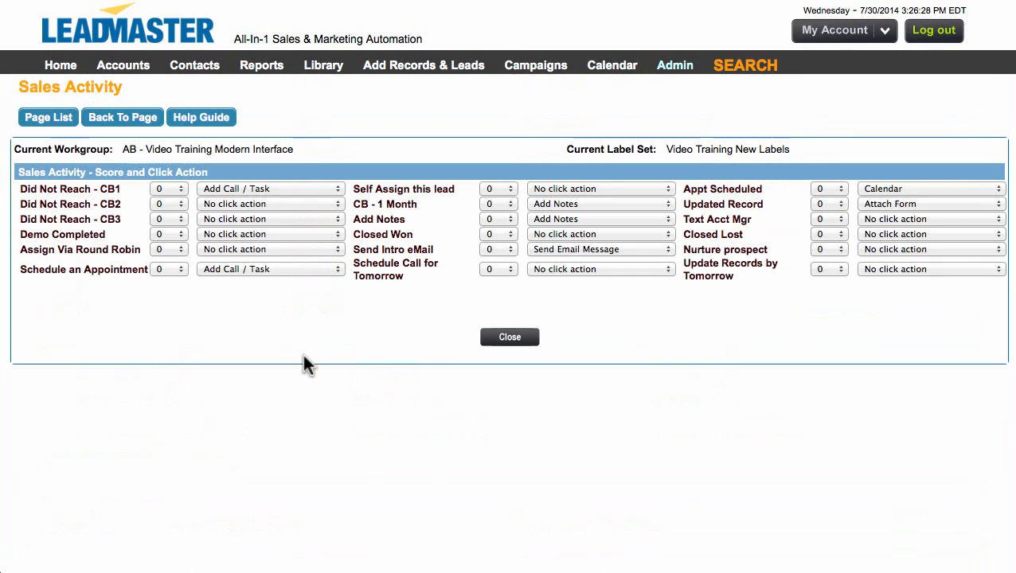
left_click(516, 337)
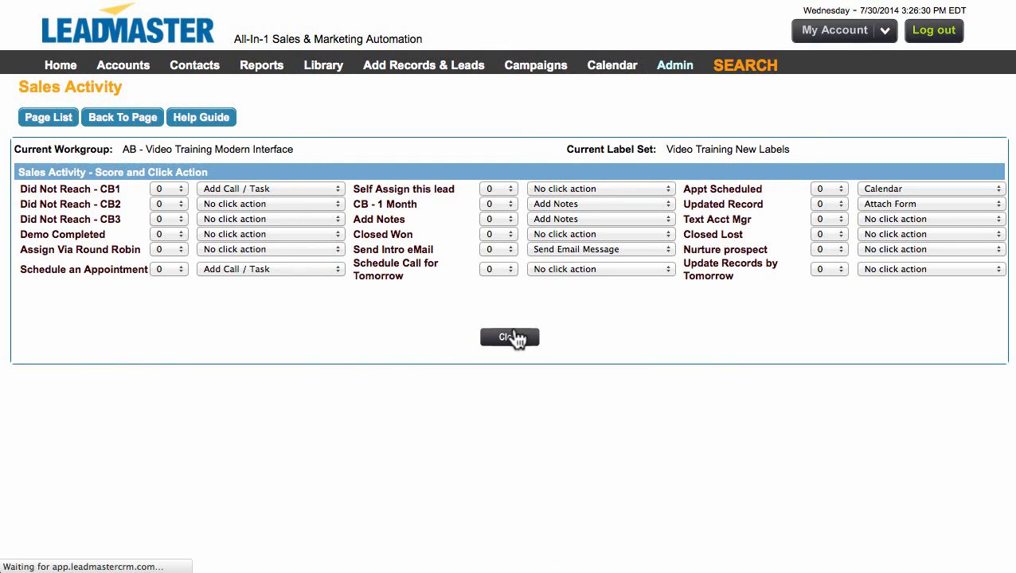
scroll(401, 451, "down", 3)
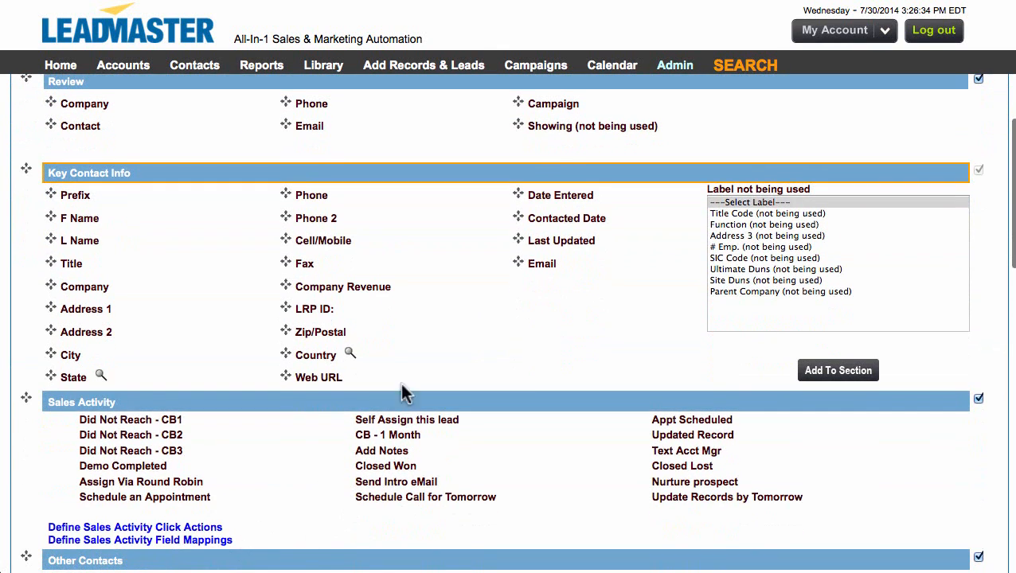
scroll(444, 354, "up", 3)
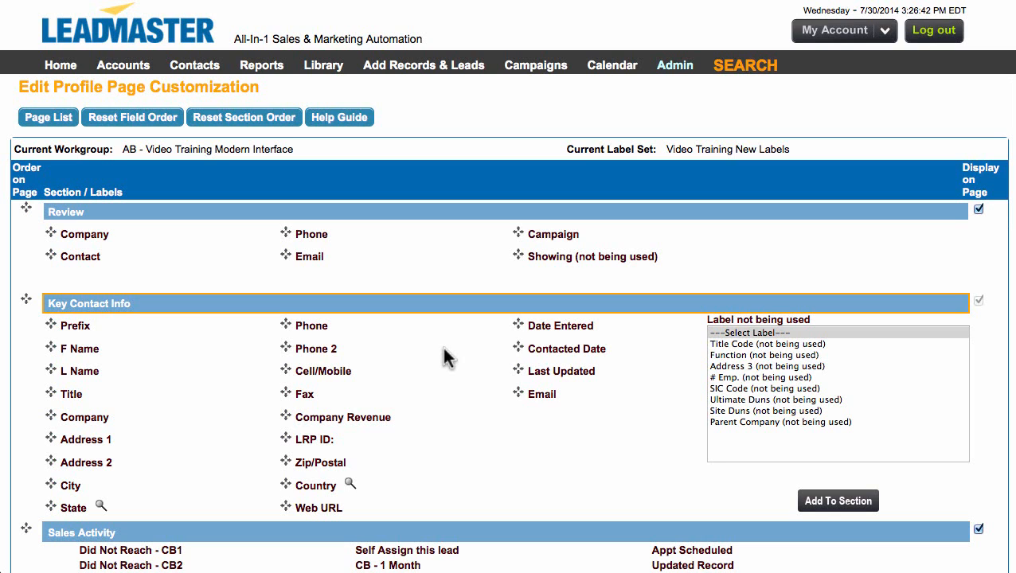
Add a marketing automation business rule named "Self Assigning Leads through Quick Action" that applies when updating an existing record
left_click(674, 68)
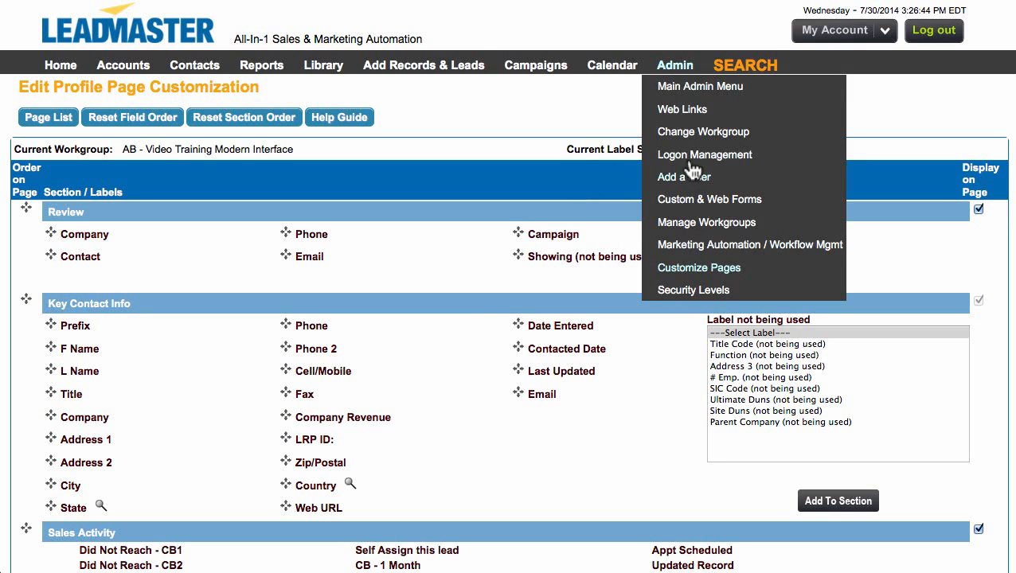
left_click(805, 251)
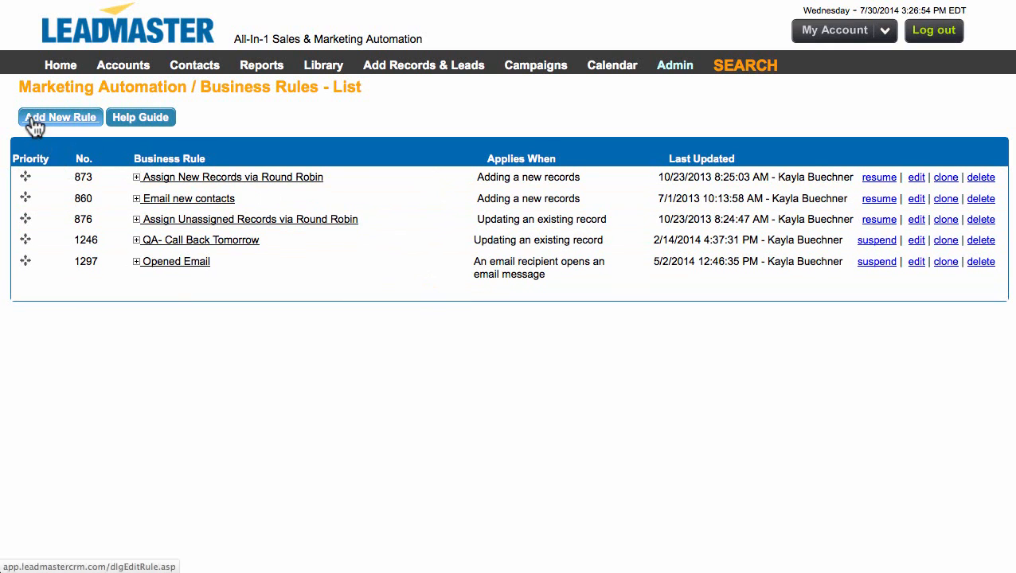
left_click(63, 125)
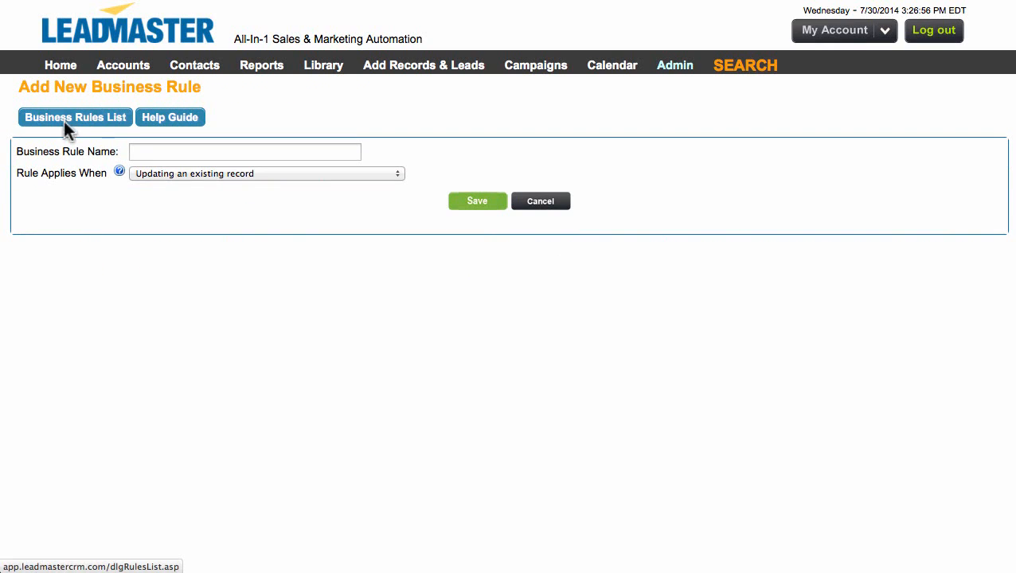
left_click(143, 154)
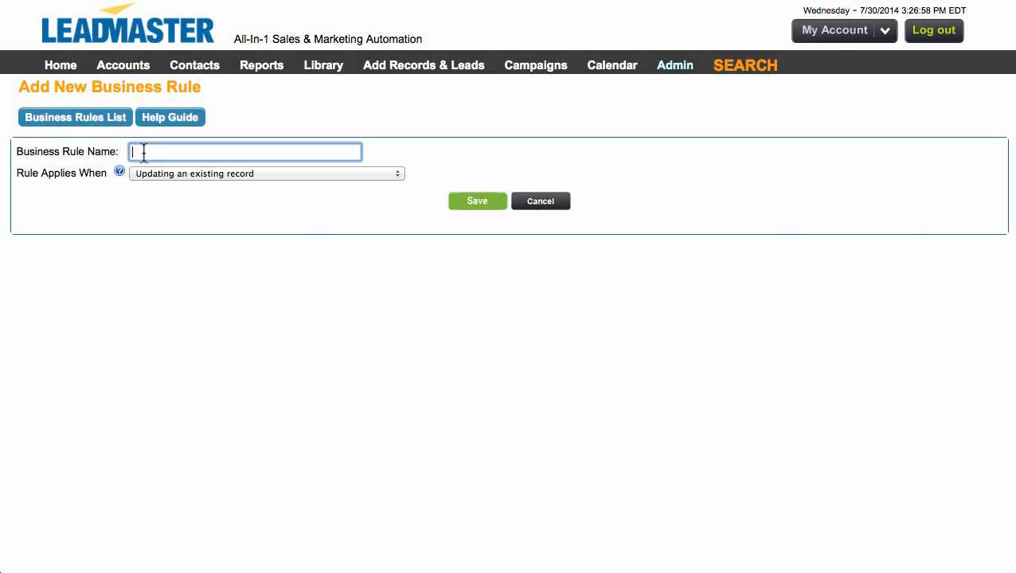
type("Self Assigning Lead")
type("s through Quick Action")
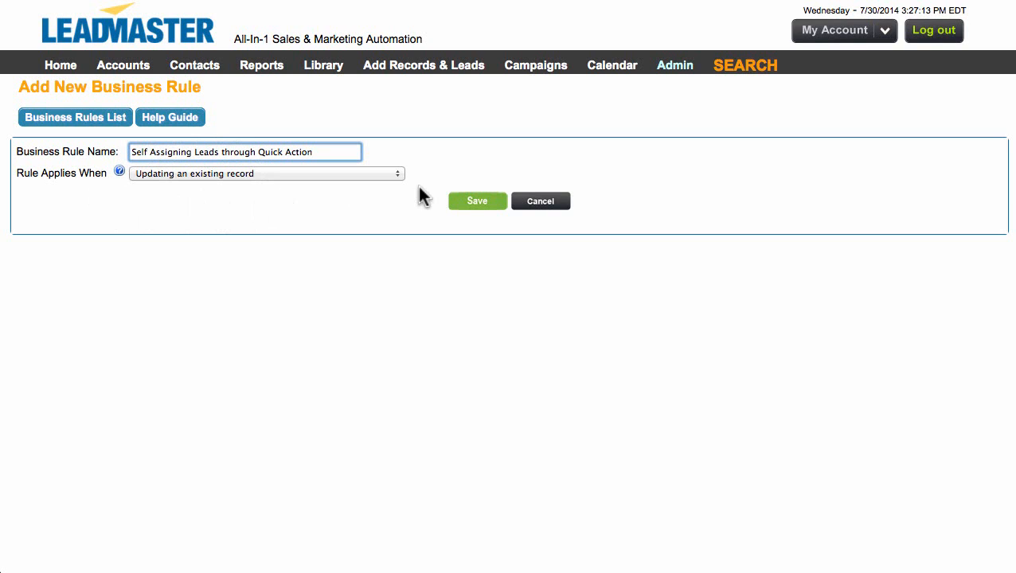
left_click(472, 204)
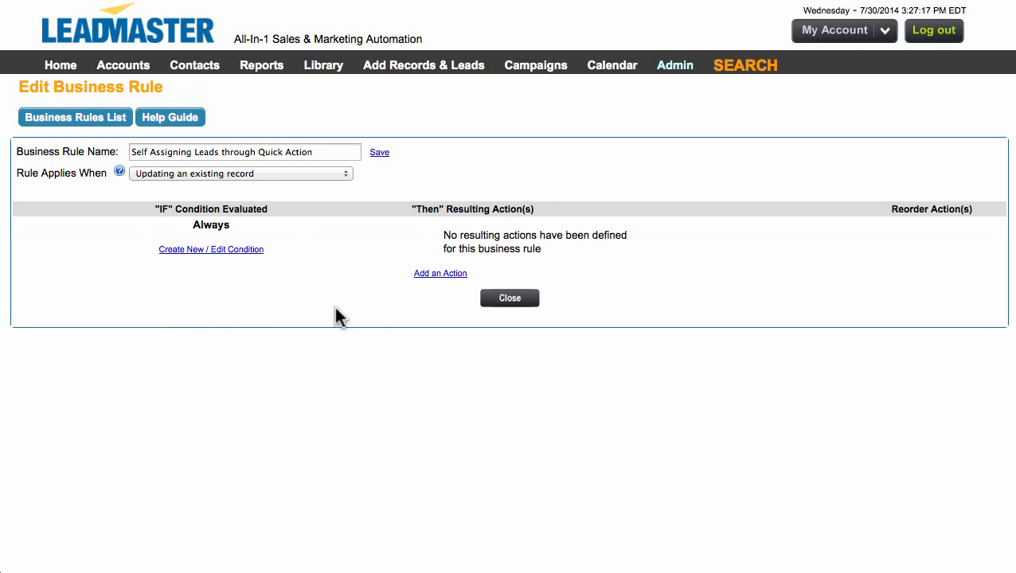
Set the rule's condition to "Sales Activity - Self Assign this lead was checked" and save it
left_click(213, 253)
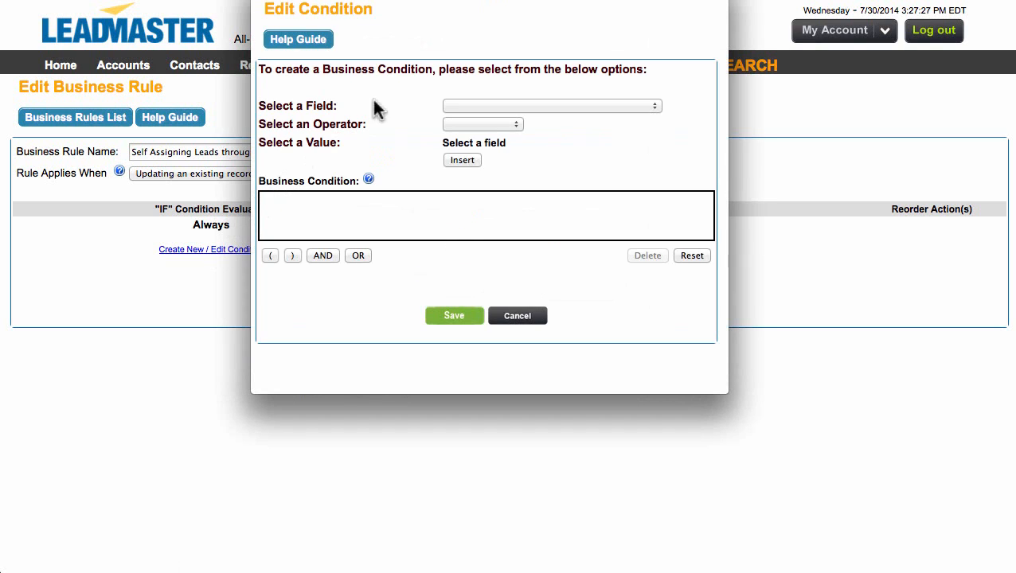
left_click(483, 102)
scroll(489, 242, "down", 3)
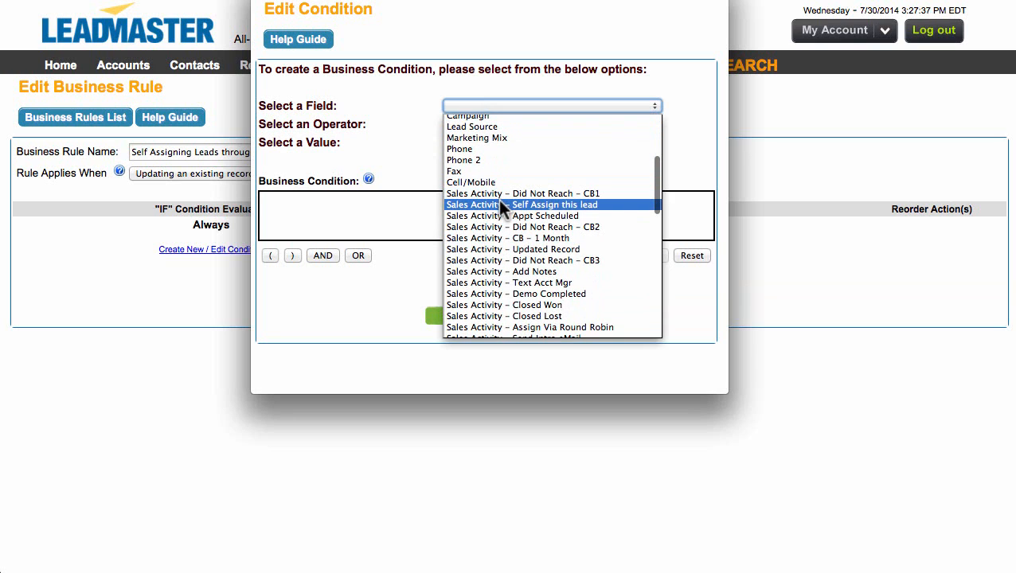
left_click(539, 204)
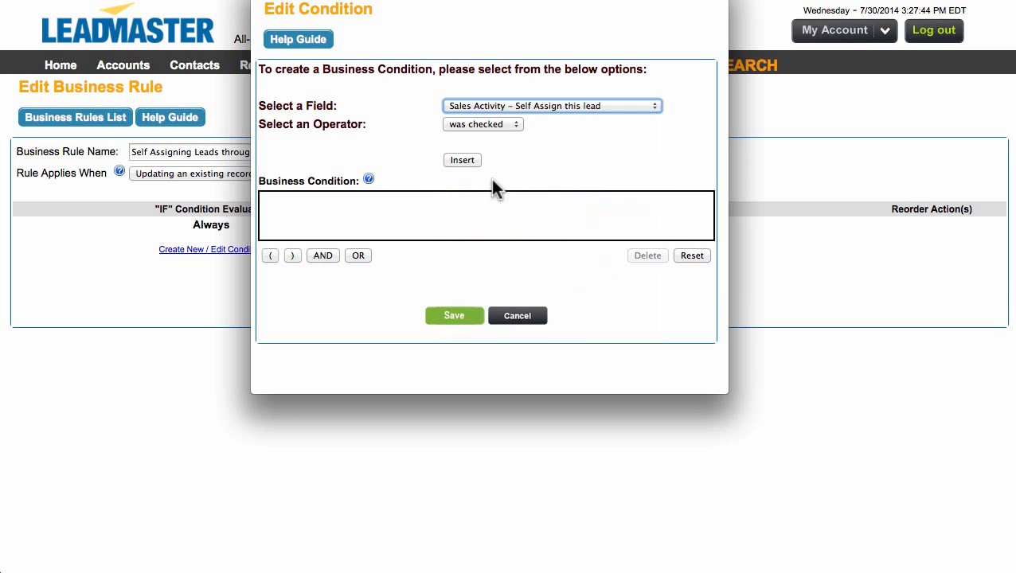
left_click(460, 160)
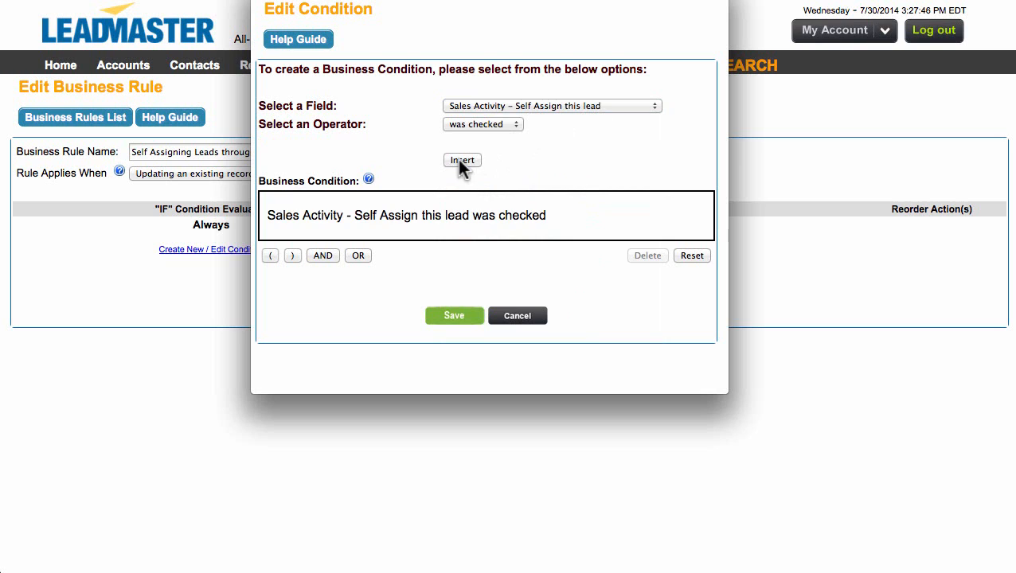
left_click(454, 316)
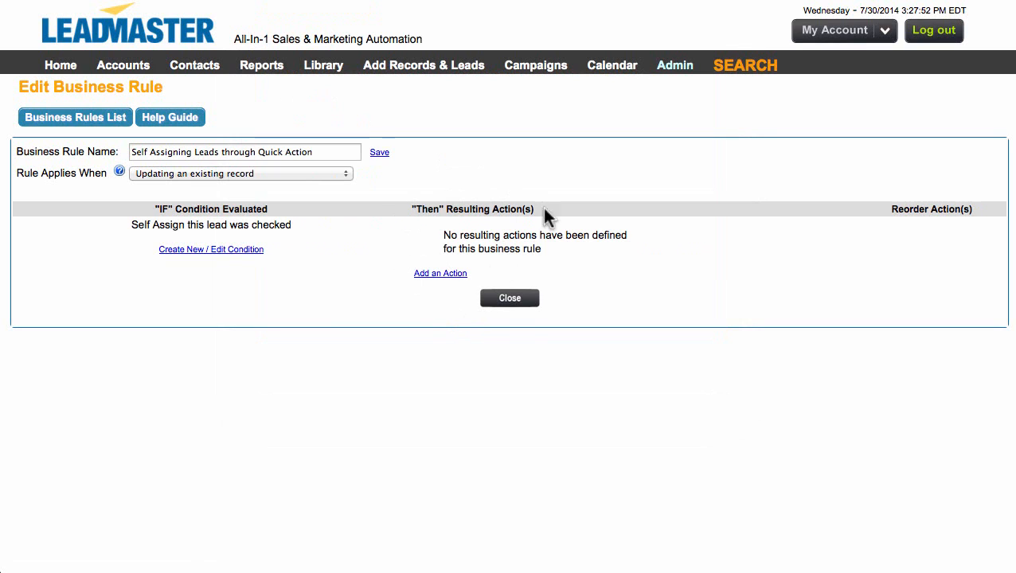
Add an Assign Record action that sets Region - Acct. Mgr. to Logged in User, save it and close the business rule
left_click(427, 275)
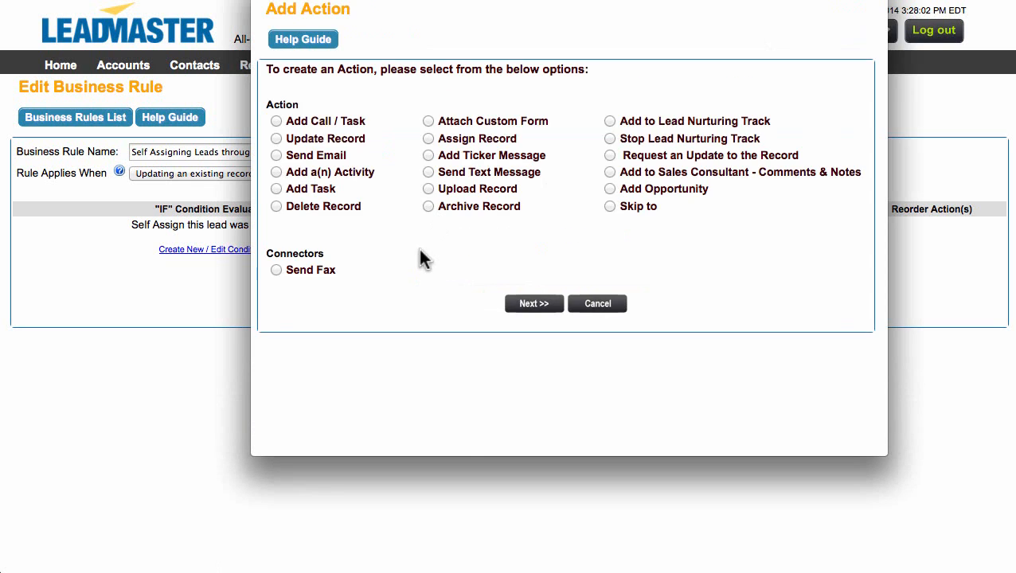
left_click(427, 139)
left_click(538, 305)
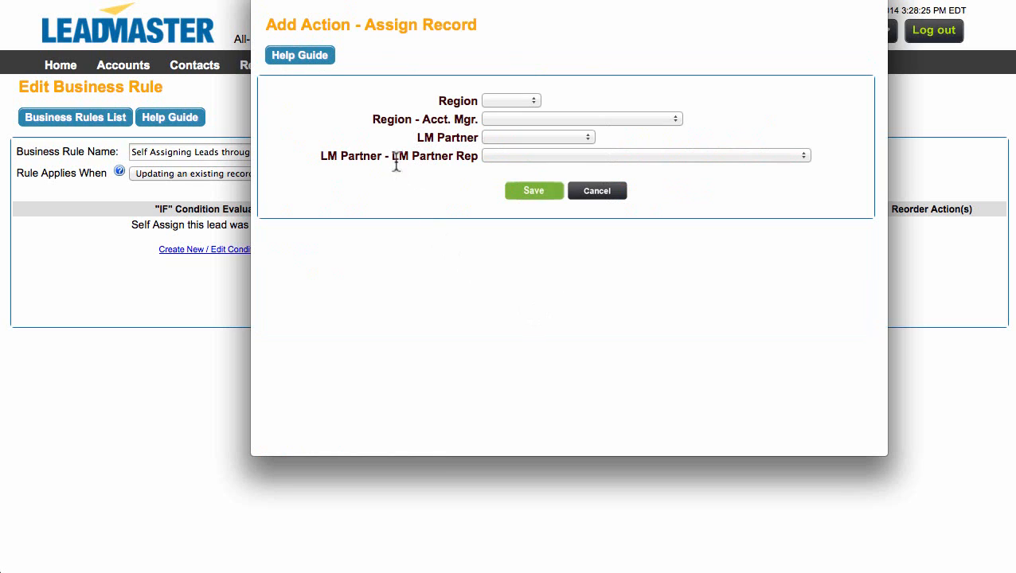
left_click(497, 119)
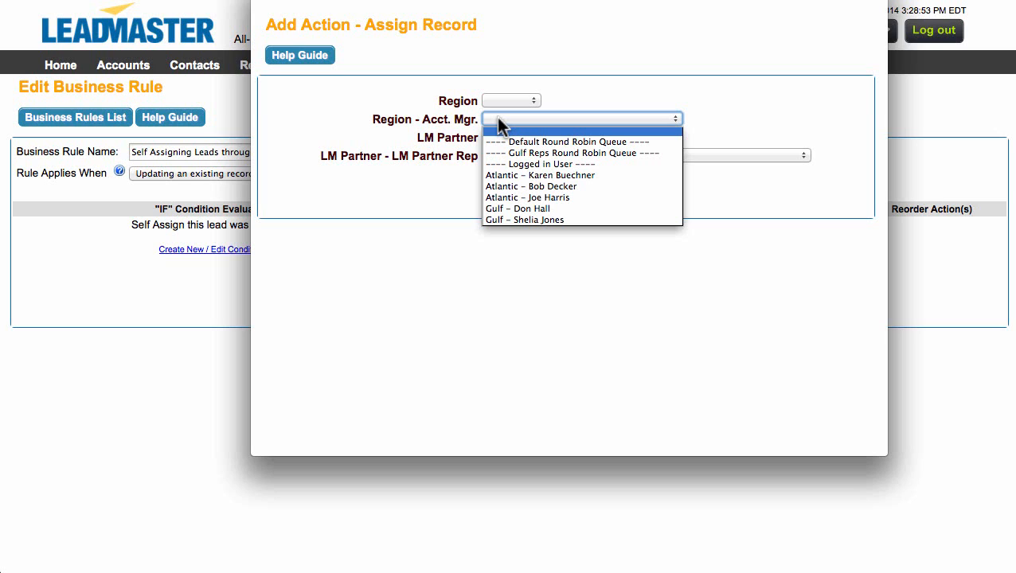
left_click(536, 165)
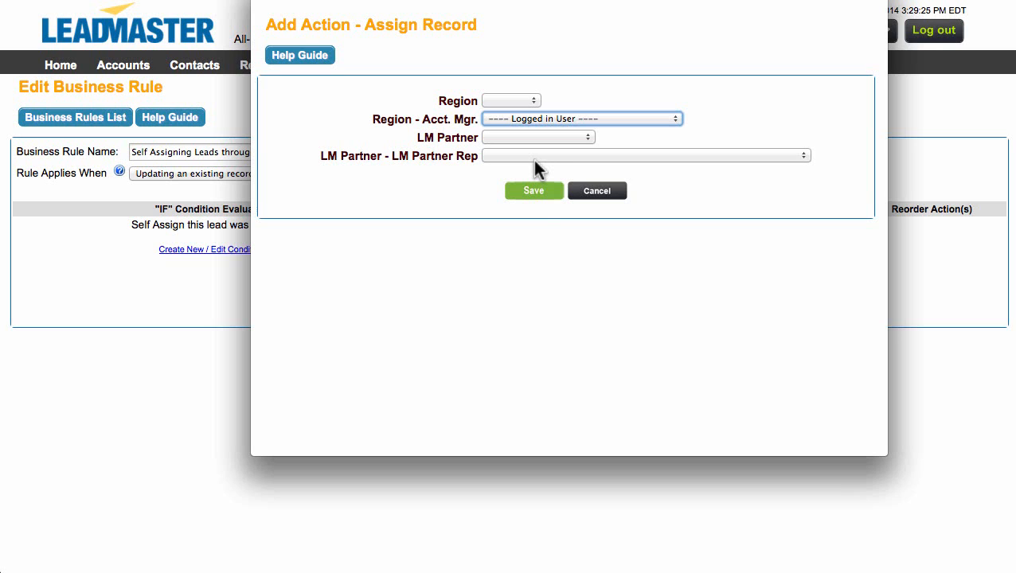
left_click(530, 195)
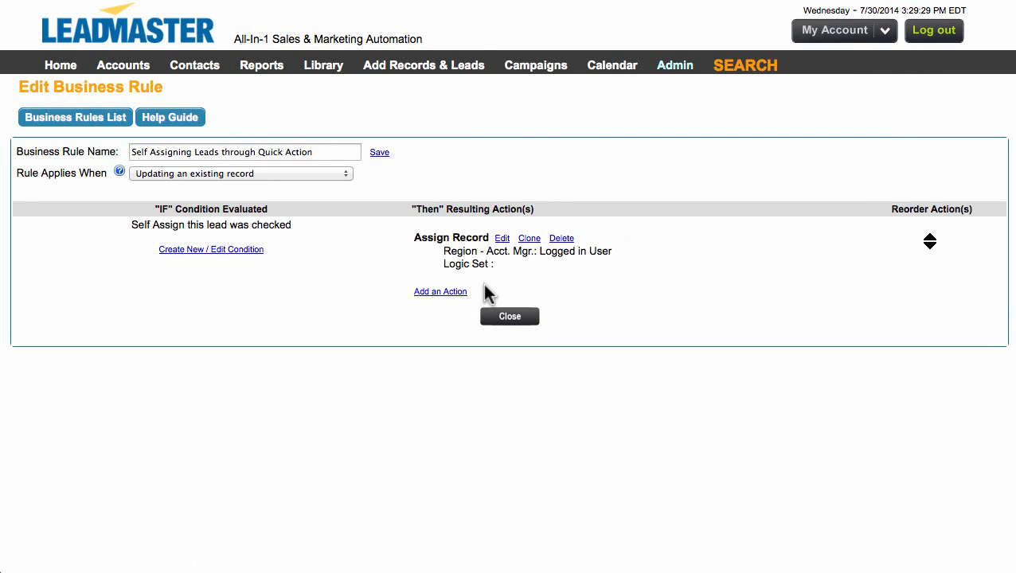
left_click(508, 320)
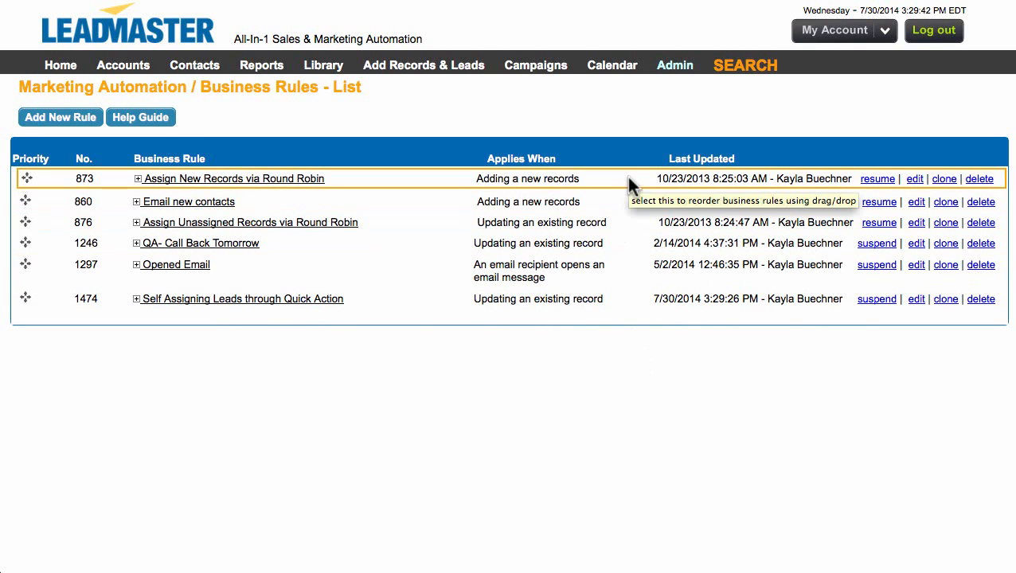
Search for leads whose account manager assignment is "Records with no assignment"
mouse_move(750, 75)
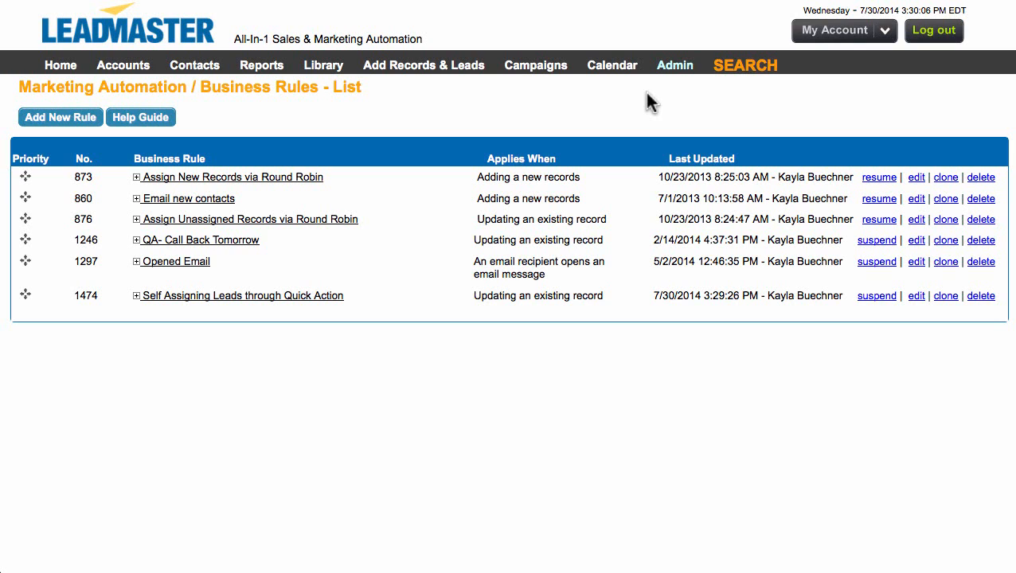
left_click(731, 68)
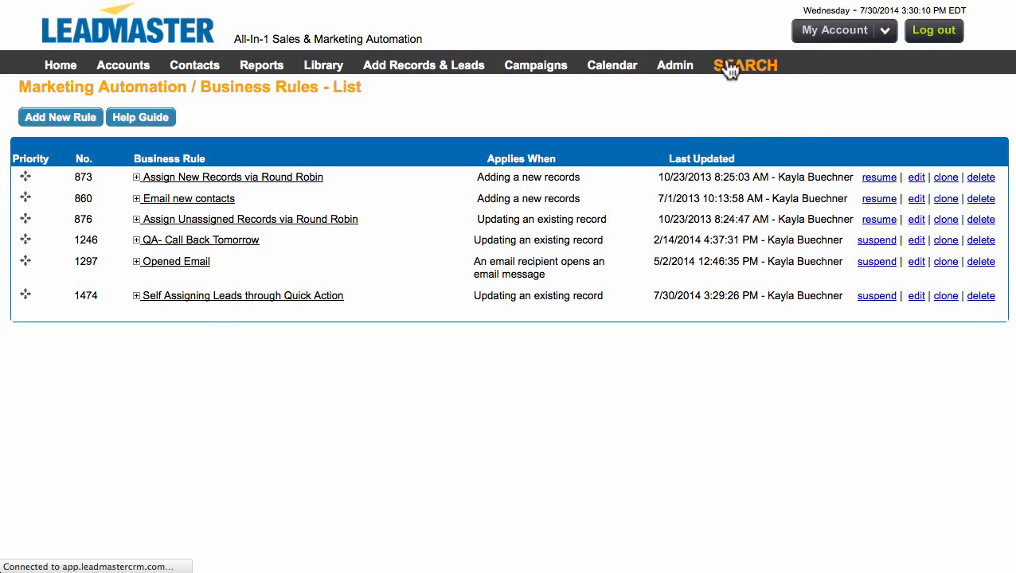
scroll(664, 256, "down", 5)
scroll(664, 256, "down", 3)
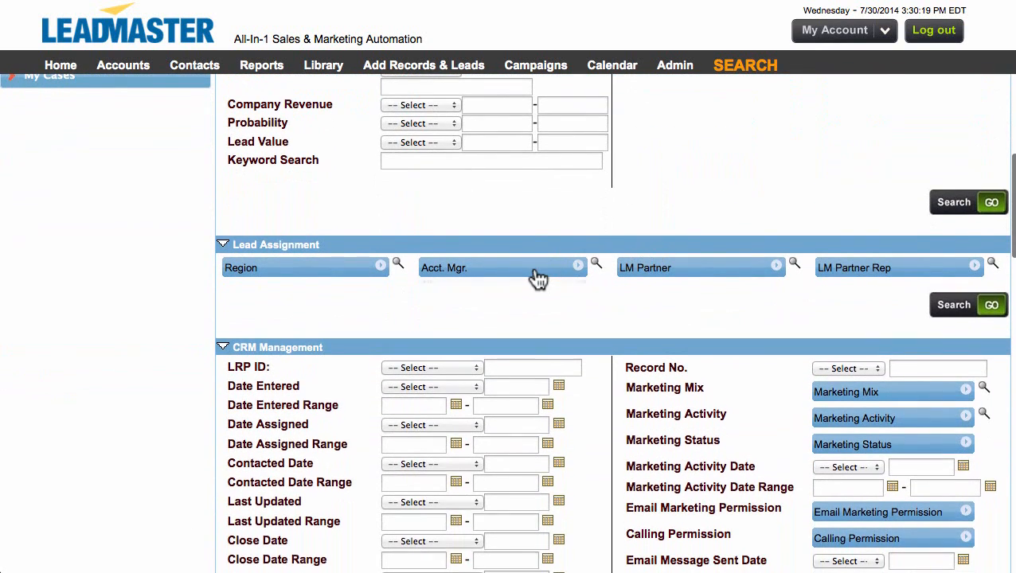
left_click(536, 277)
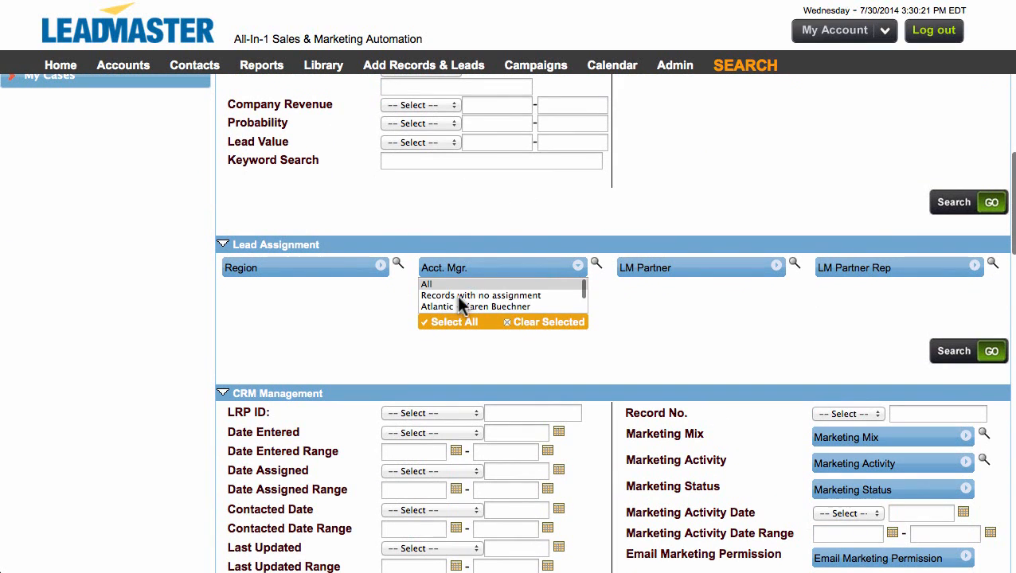
left_click(494, 296)
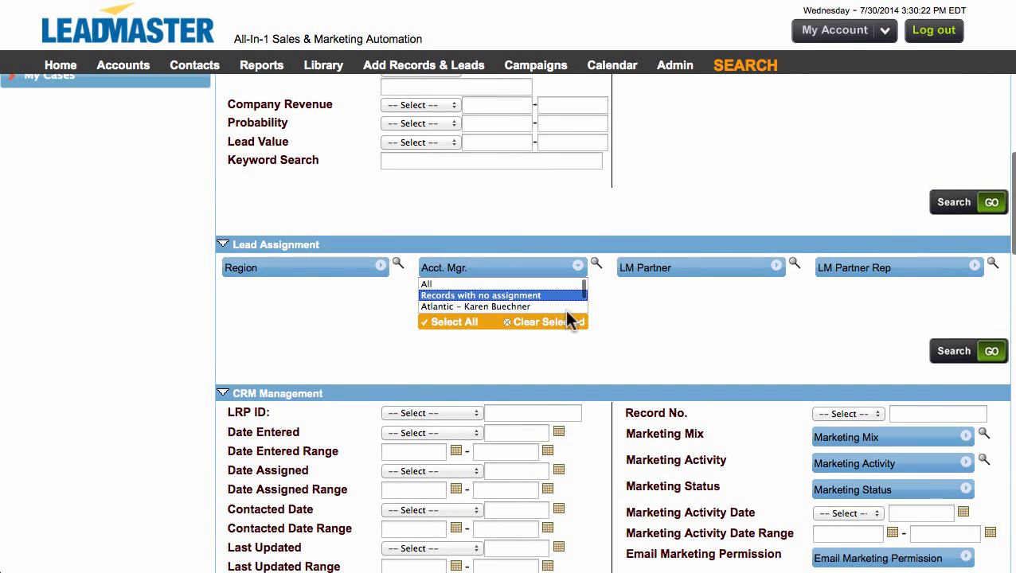
left_click(954, 354)
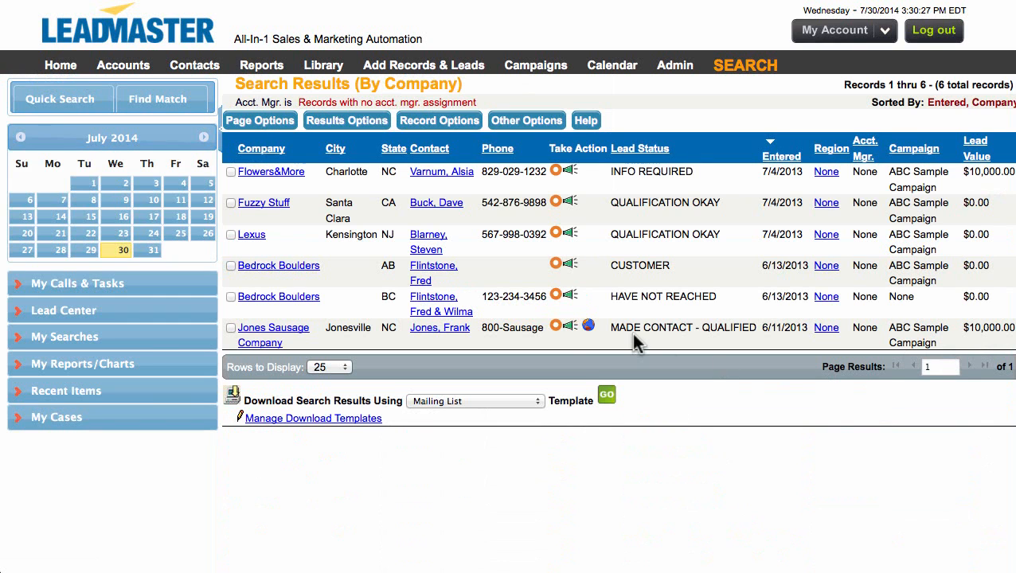
Save the search as public under the name "New Leads with No Assignment" for Me, without applying security for the selected user
left_click(279, 126)
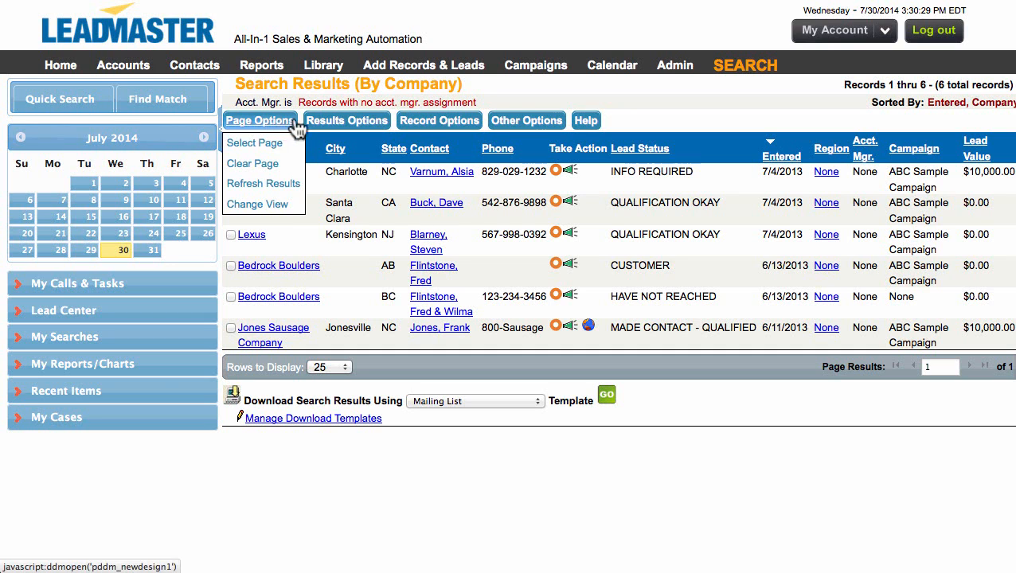
left_click(328, 124)
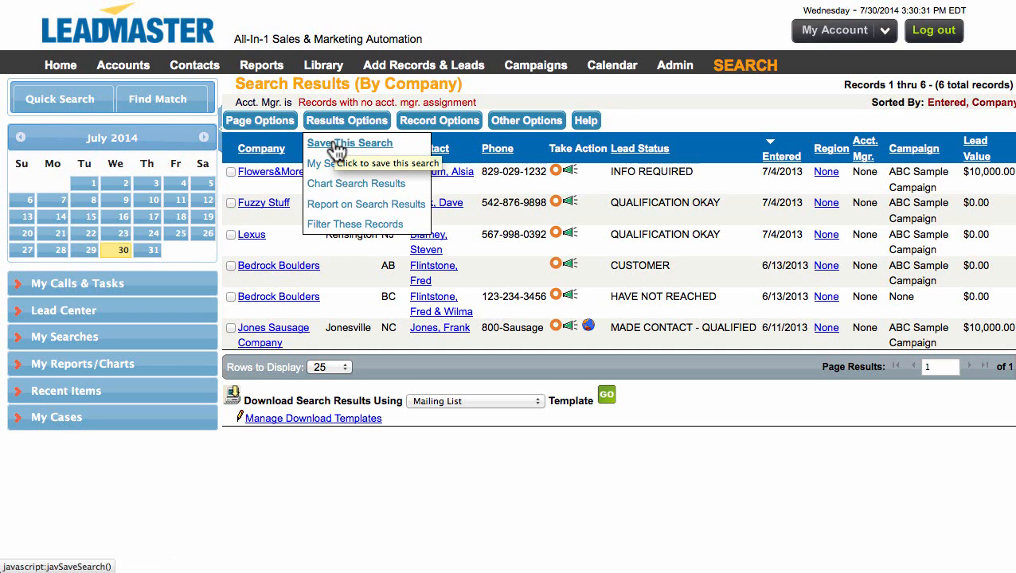
left_click(334, 150)
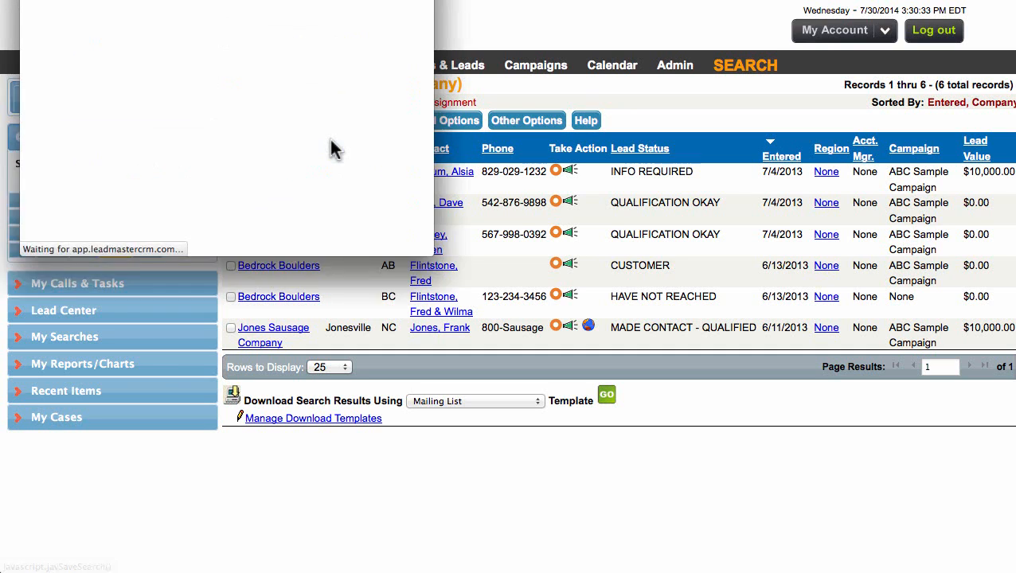
left_click(202, 86)
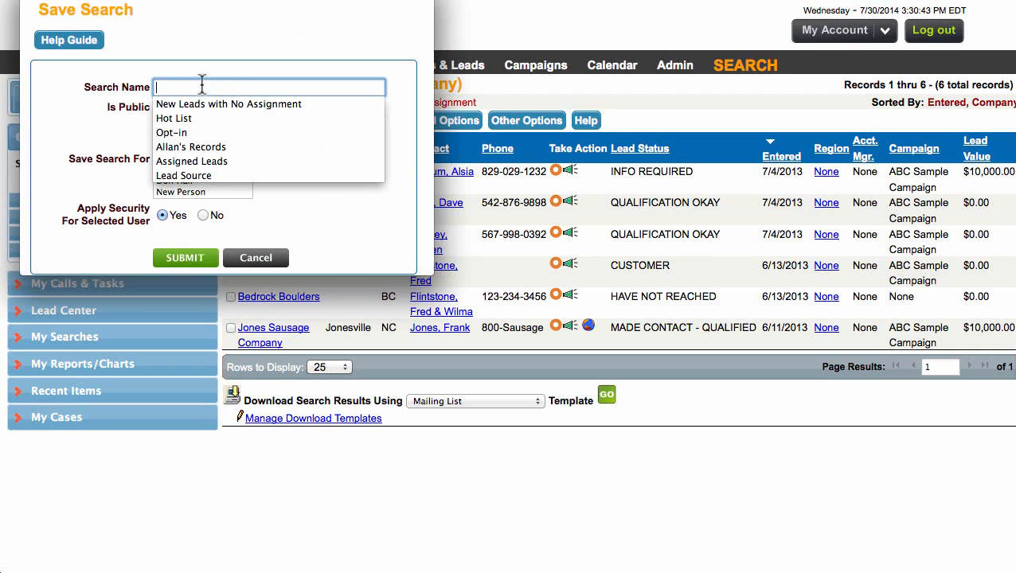
key("Down")
key("Return")
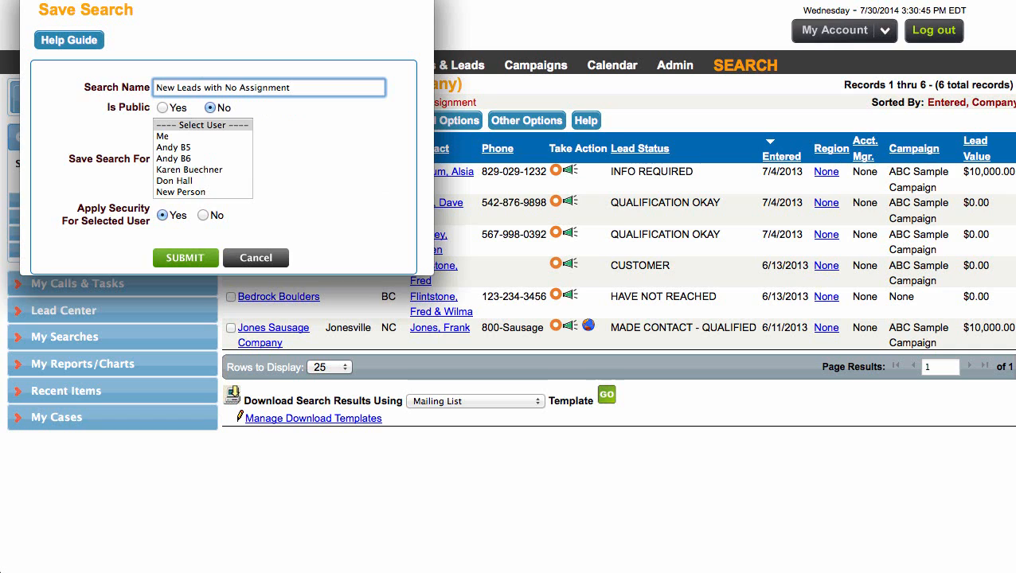
left_click(162, 108)
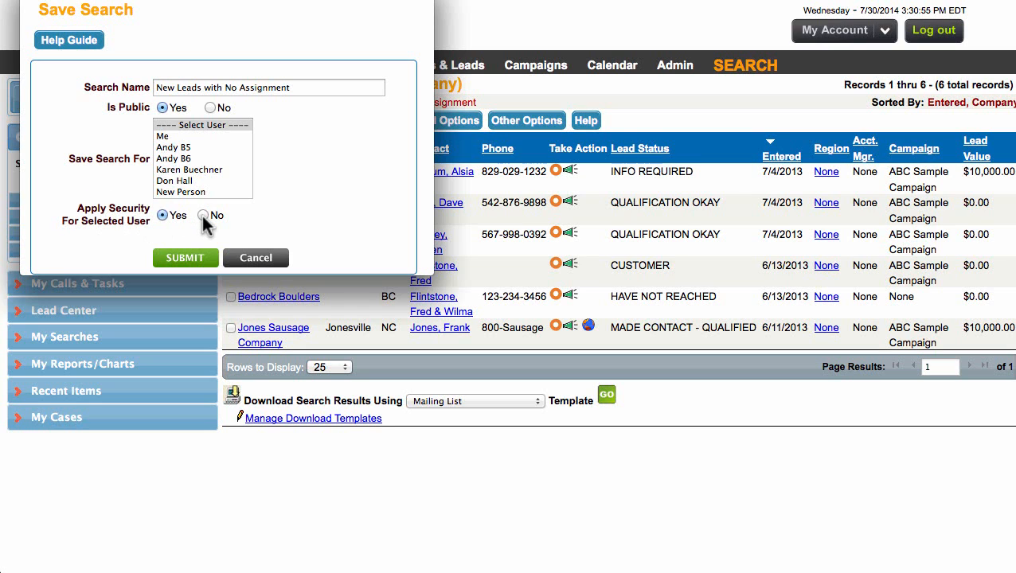
left_click(203, 216)
left_click(172, 138)
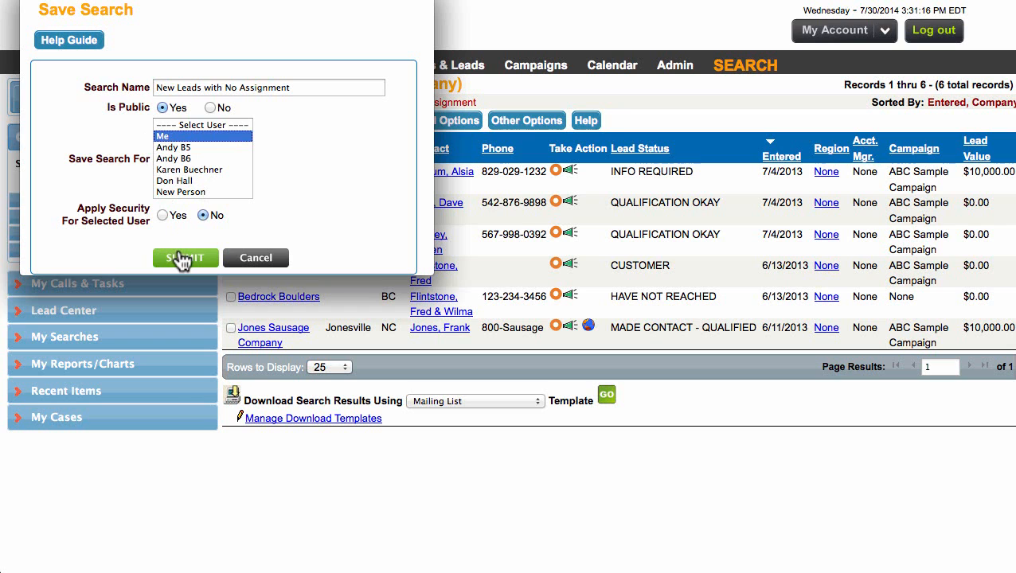
left_click(182, 259)
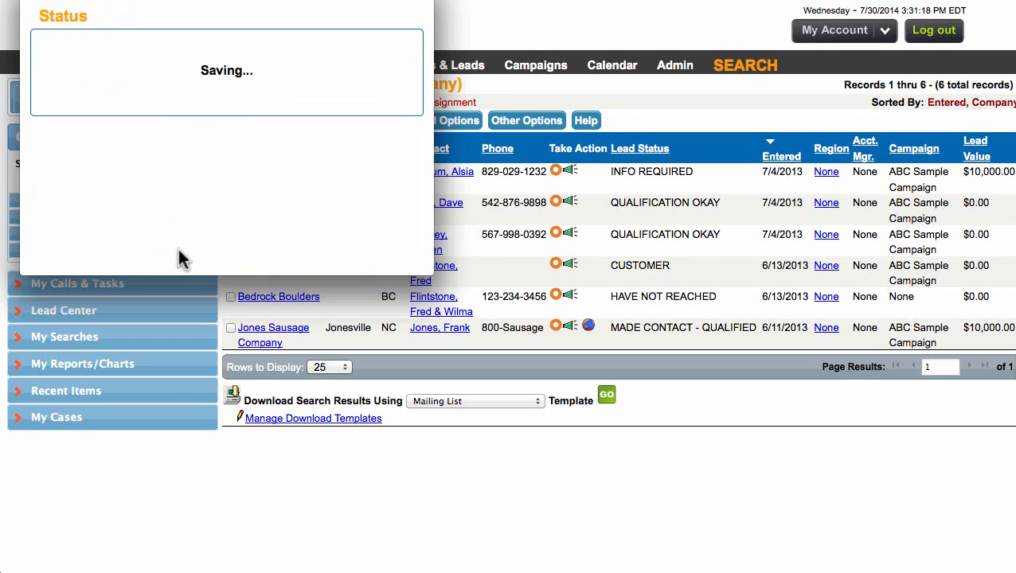
Run the saved search "New Leads with No Assignment" from the salesperson's account
left_click(101, 339)
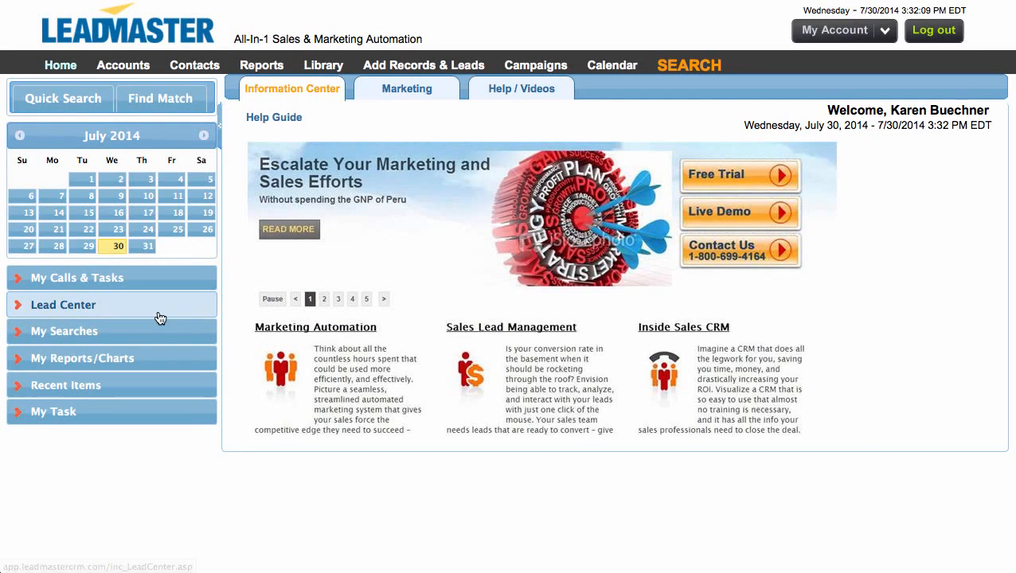
left_click(107, 337)
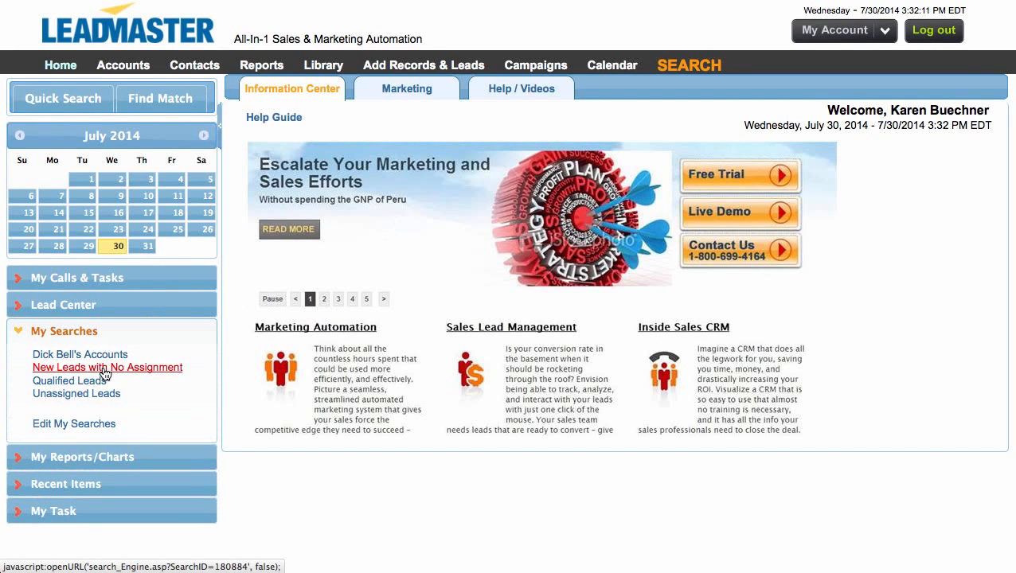
left_click(103, 368)
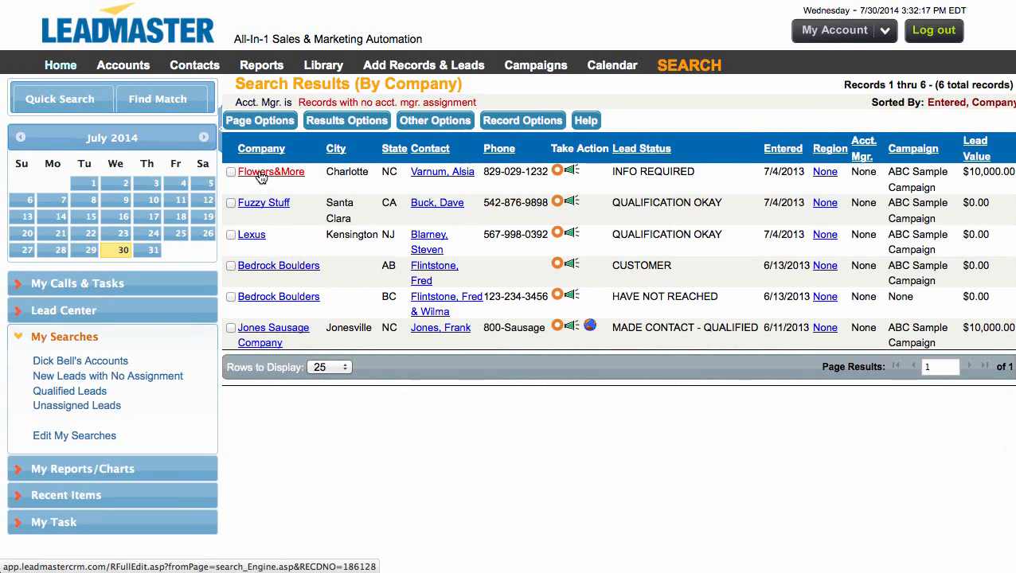
Open the Flowers&More record, mark the "Self Assign this lead" sales activity and update the record
mouse_move(262, 176)
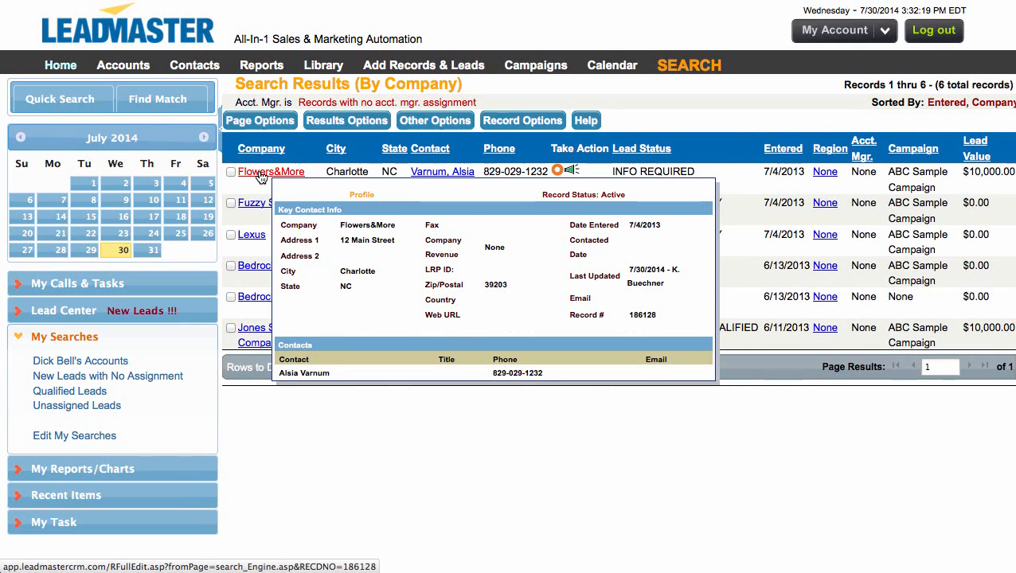
left_click(262, 177)
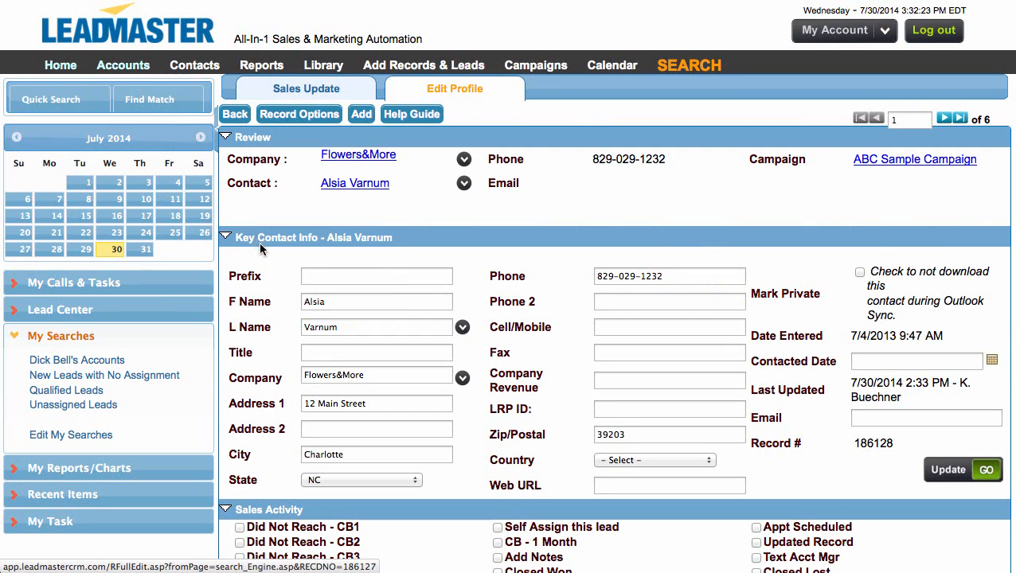
scroll(290, 284, "down", 1)
scroll(289, 287, "down", 3)
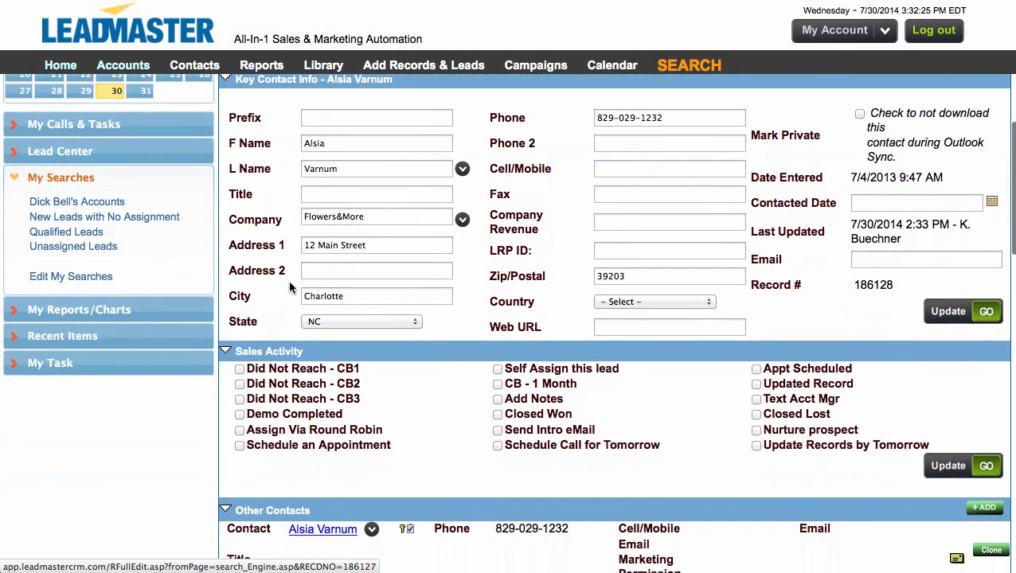
left_click(498, 369)
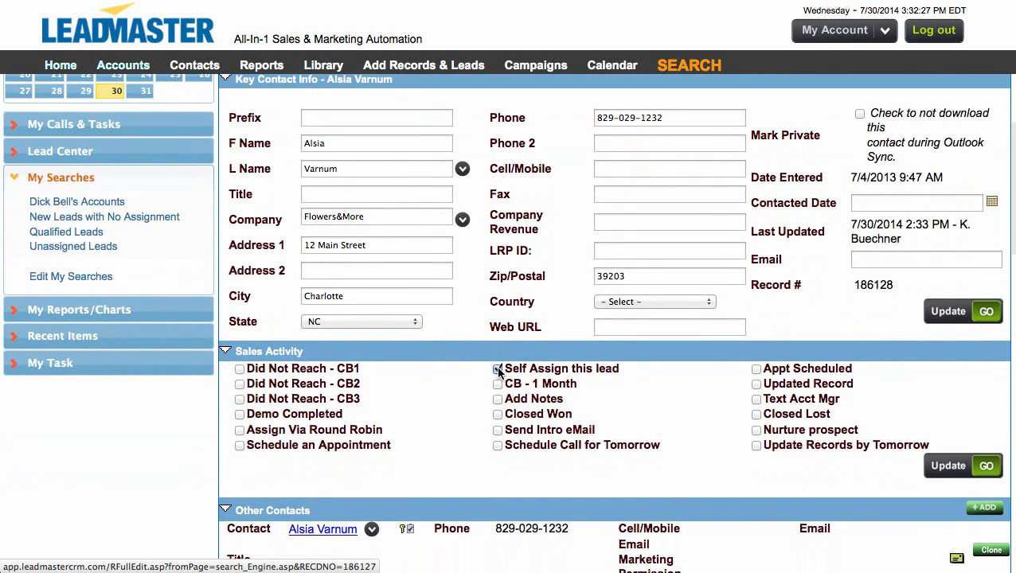
left_click(954, 467)
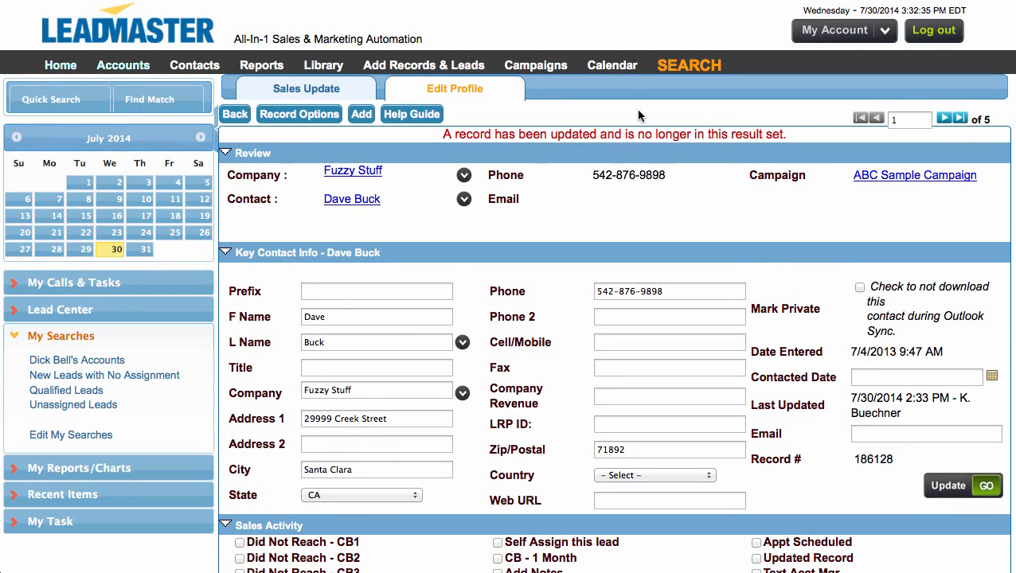
Open the salesperson's Accounts list
left_click(120, 69)
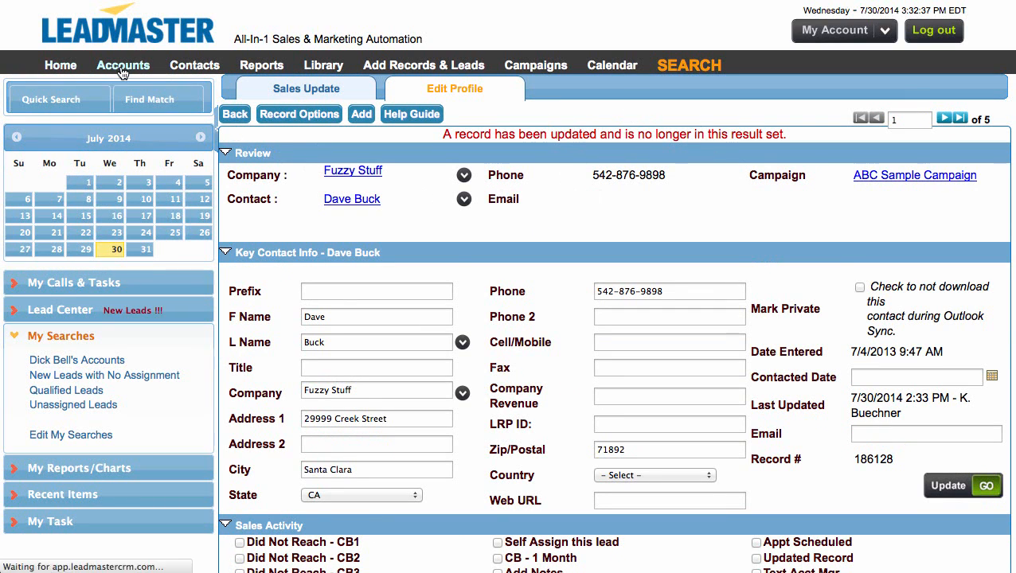